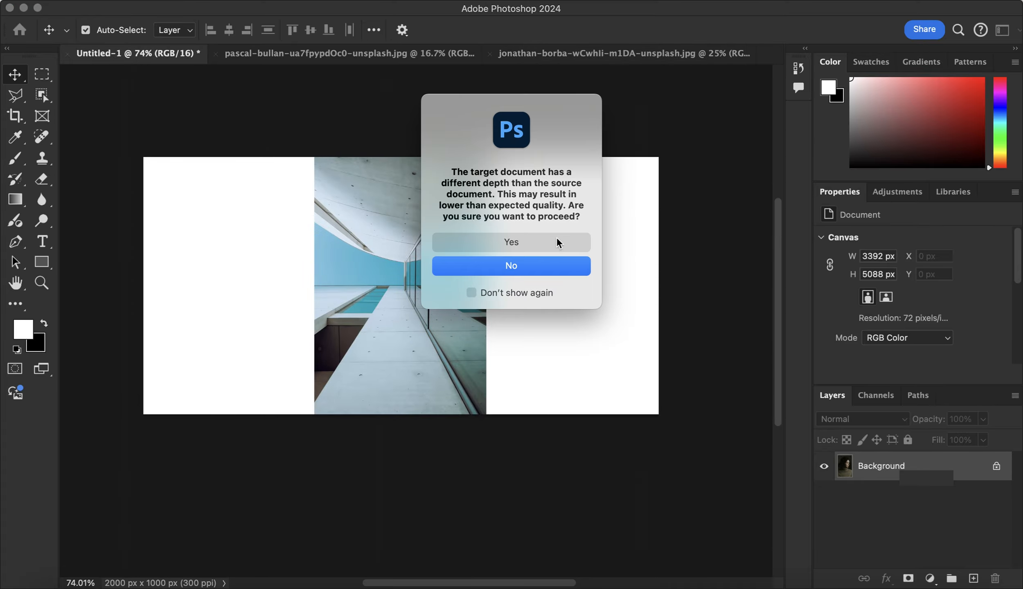
Accept the depth conversion for the incoming portrait and scale it to about 19.73% to fit the canvas height, right of centre
left_click(538, 239)
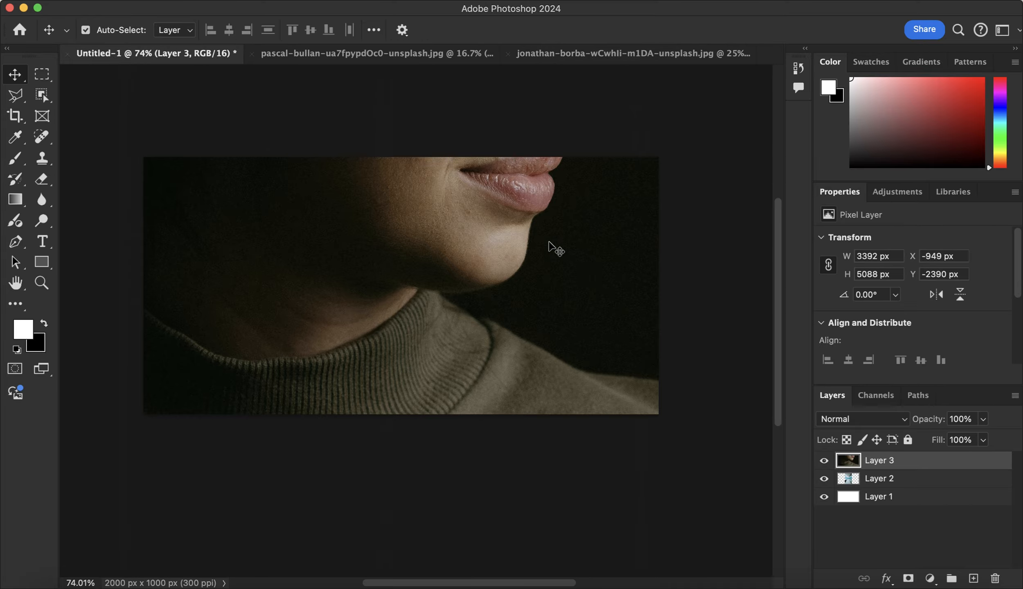
scroll(584, 275, "down", 10)
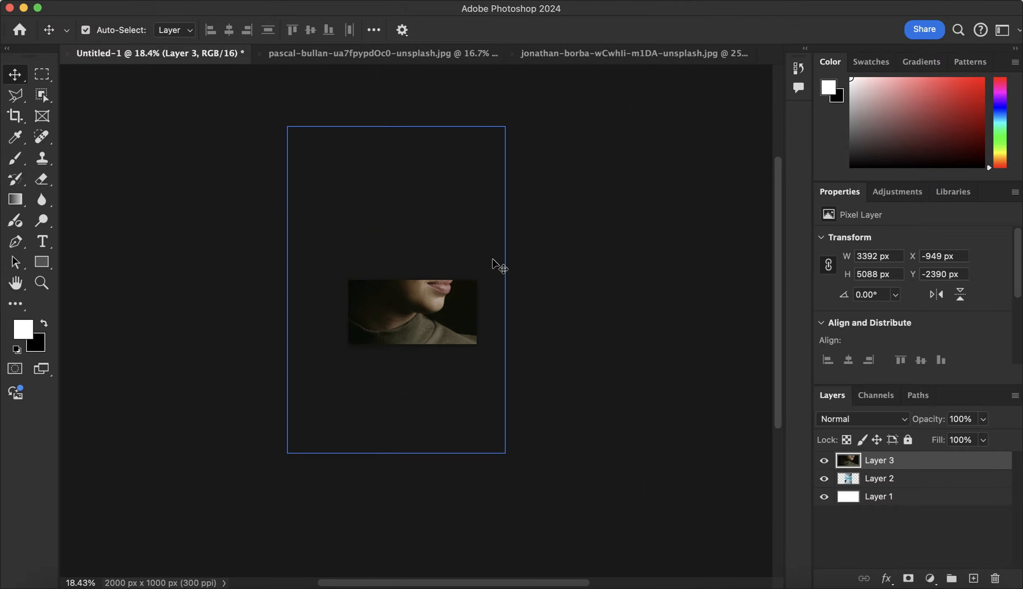
key("super+t")
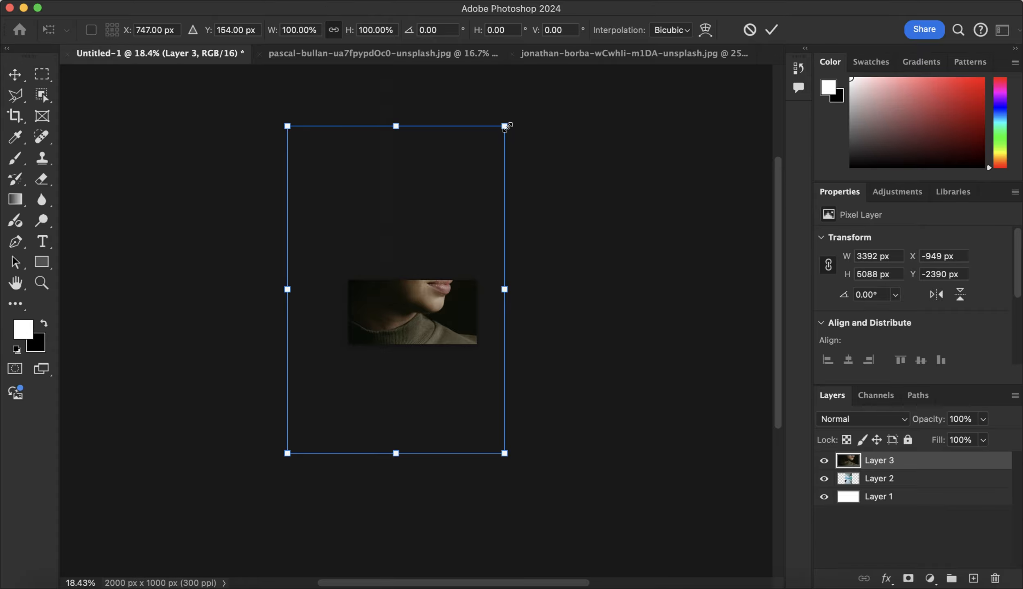
left_click_drag(506, 127, 343, 367)
left_click_drag(316, 410, 441, 325)
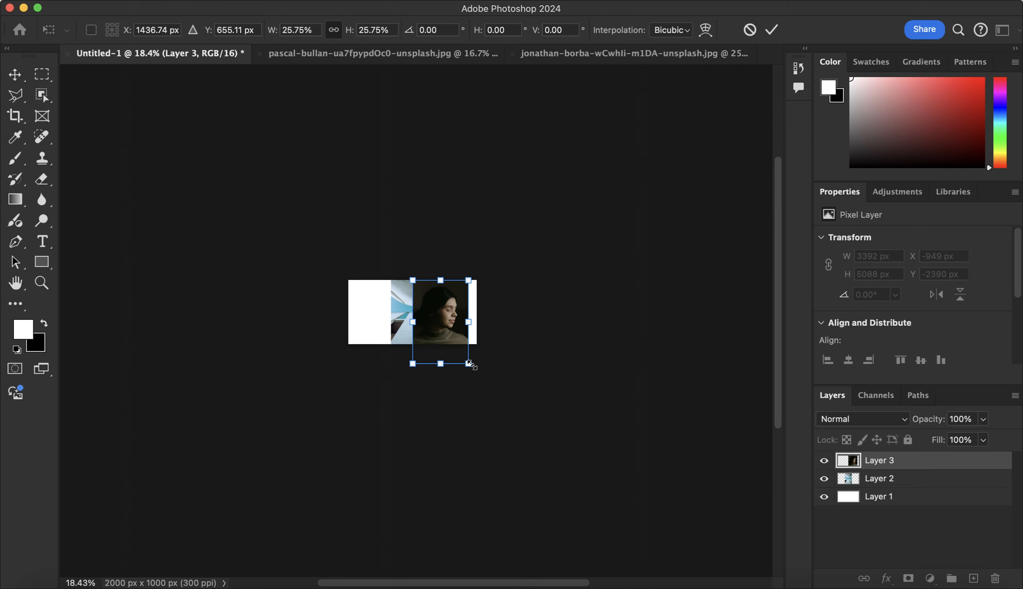
left_click_drag(469, 364, 455, 344)
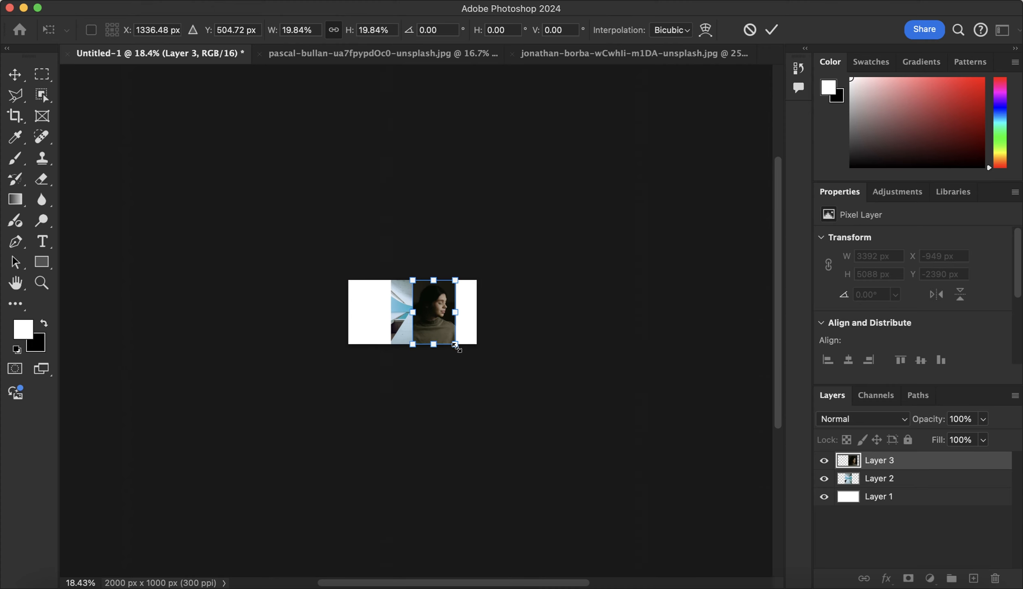
scroll(453, 354, "up", 10)
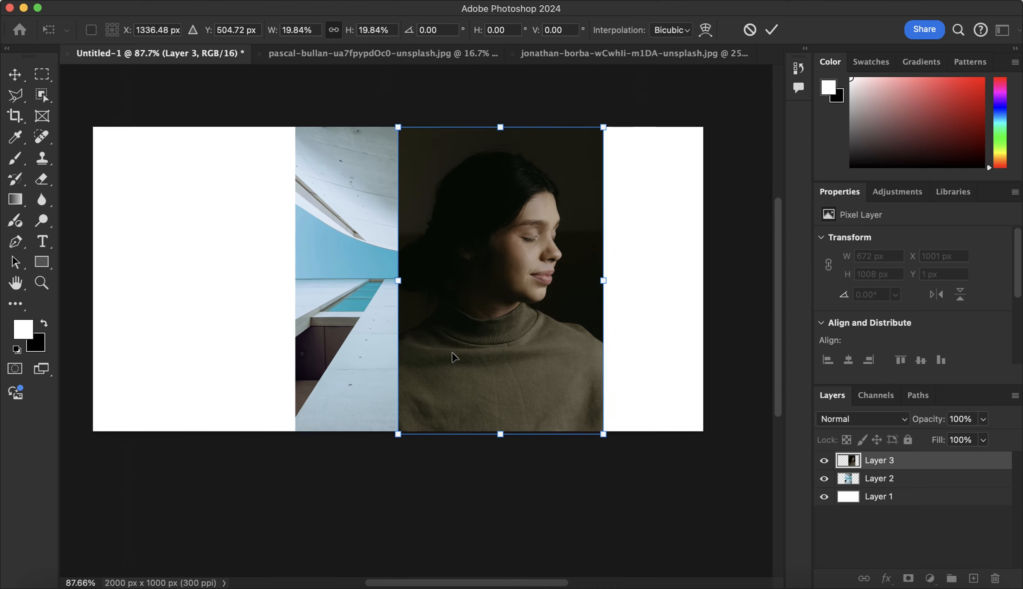
scroll(452, 353, "up", 1)
left_click_drag(397, 440, 400, 439)
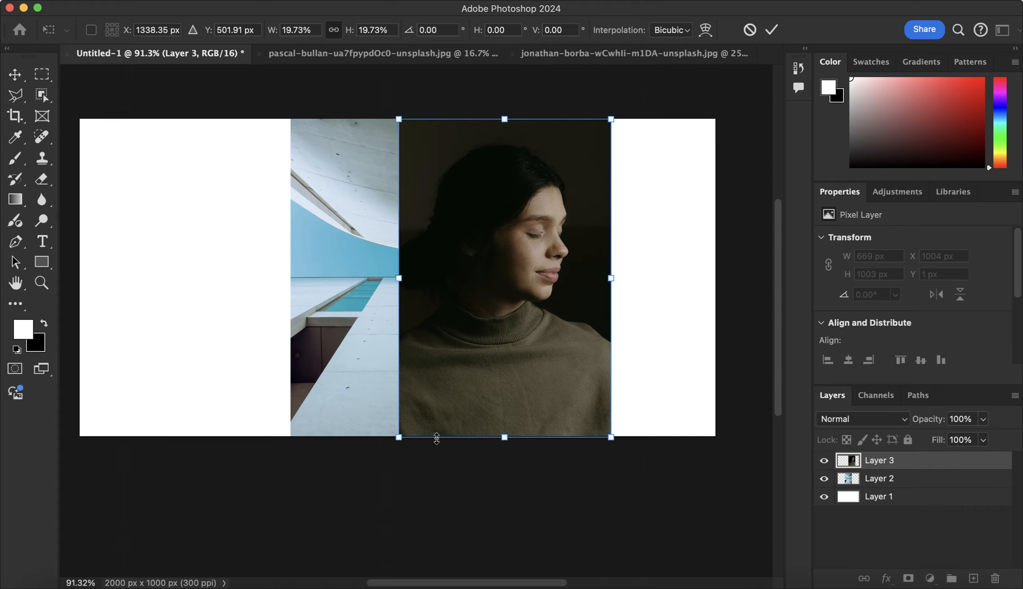
key("Return")
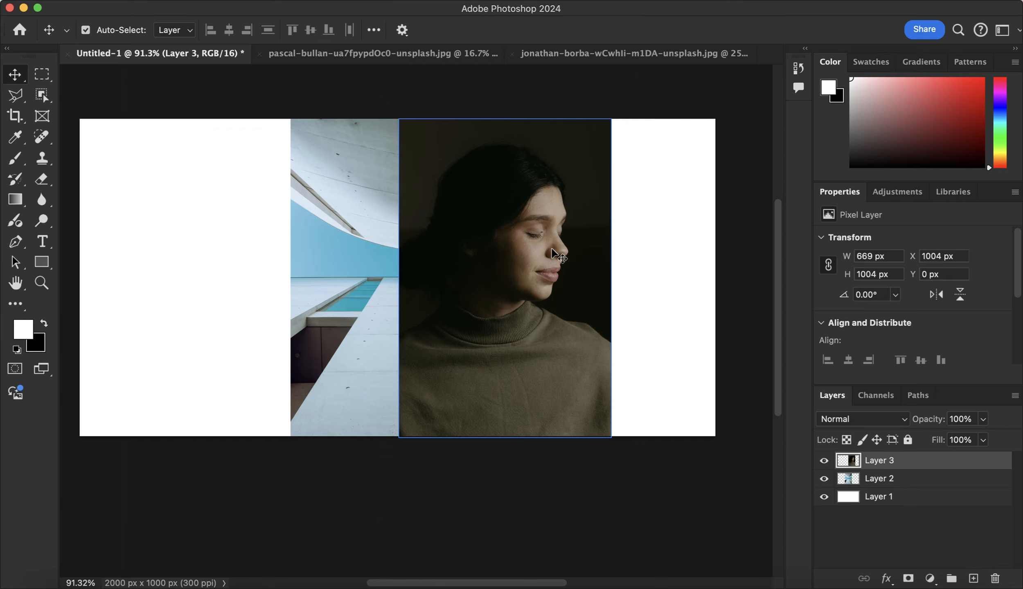
Move the building photo to the canvas's left half at X about 176 px and the portrait right to X about 1135 px
left_click(315, 230)
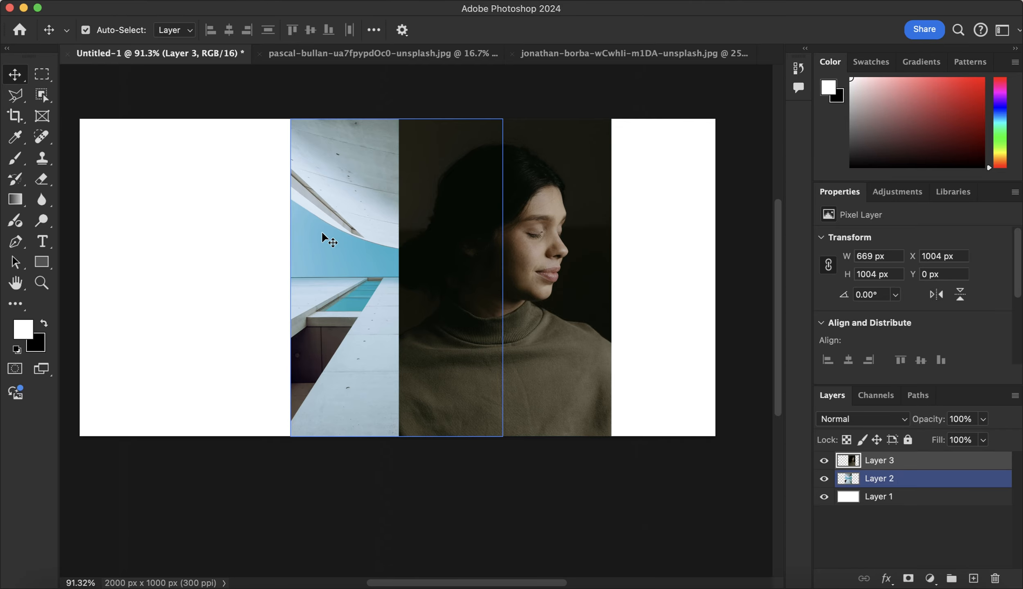
left_click_drag(334, 230, 240, 231)
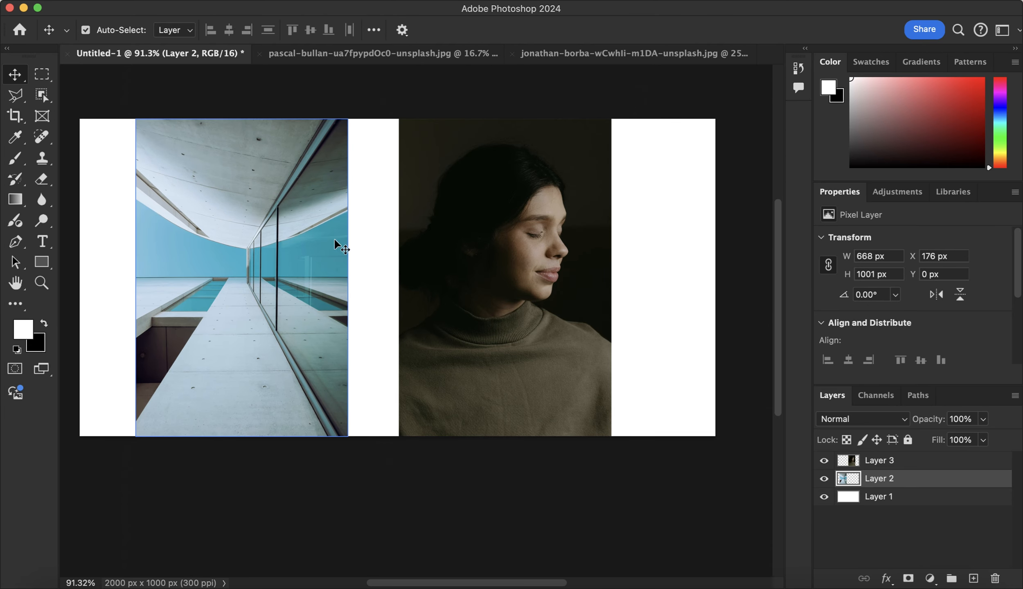
left_click(491, 264)
left_click_drag(499, 258, 540, 264)
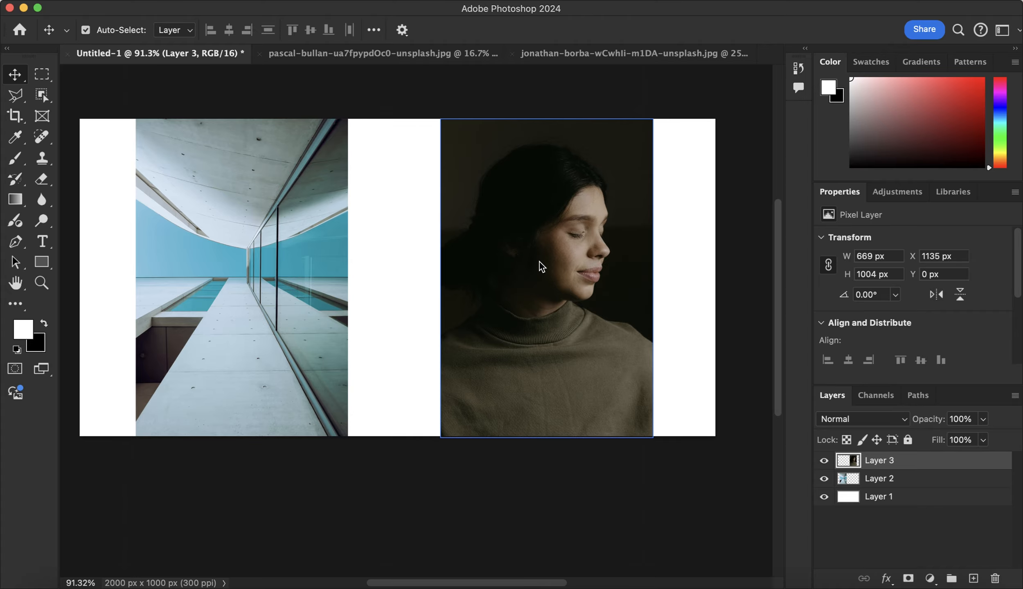
Turn off Auto-Select and, starting from over the building photo, shift the selected portrait layer to X about 1166 px
left_click(104, 35)
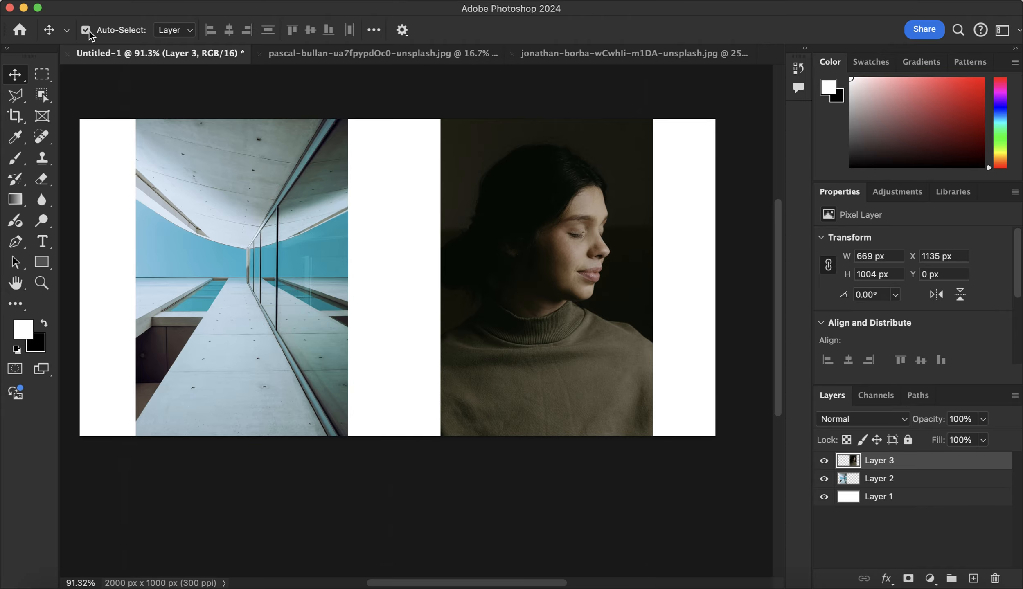
left_click(93, 30)
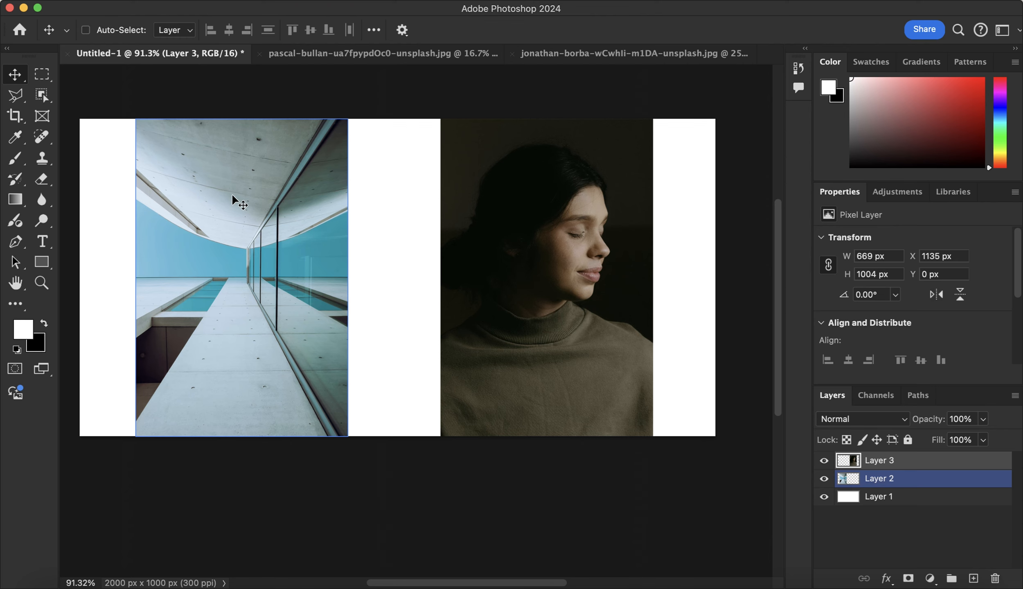
mouse_move(253, 193)
left_mouse_down()
mouse_move(304, 194)
mouse_move(256, 195)
mouse_move(264, 194)
left_mouse_up()
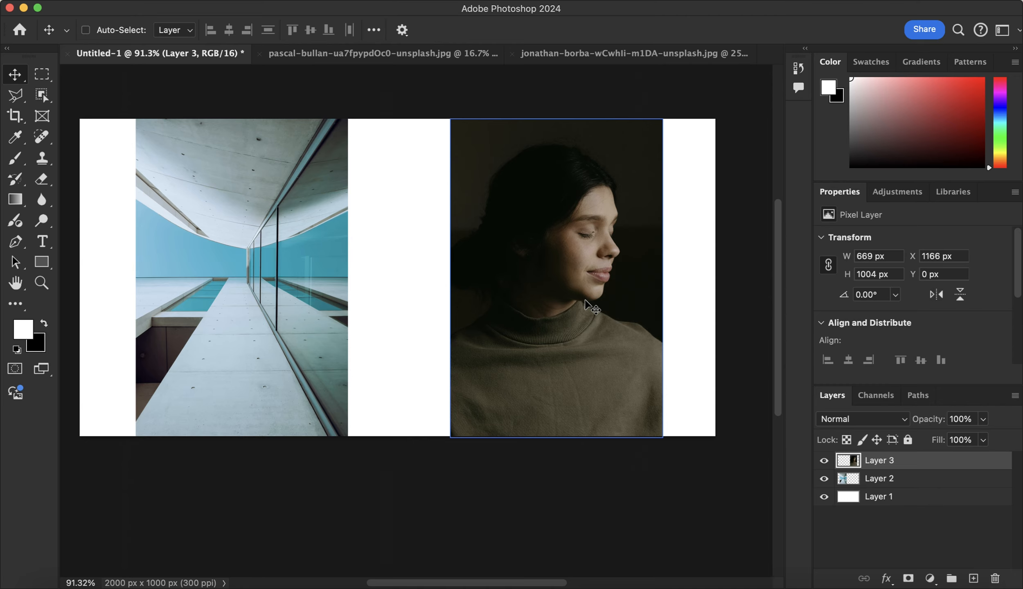
Reposition the building photo at X about 205 px and the portrait at X about 1116 px
left_click(600, 294)
left_click_drag(600, 294, 563, 291)
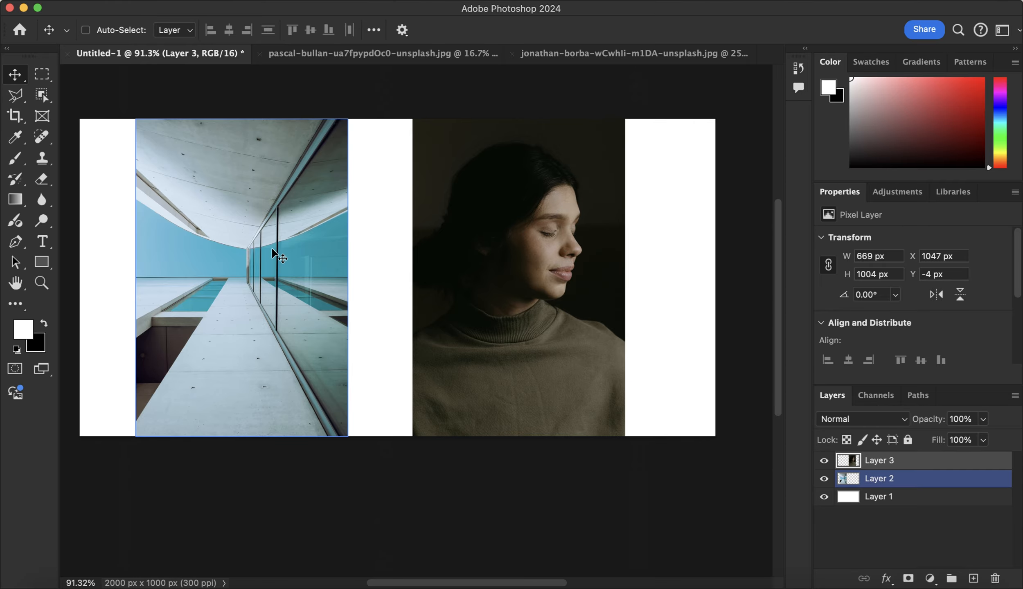
mouse_move(272, 248)
left_mouse_down()
mouse_move(242, 251)
mouse_move(317, 251)
mouse_move(274, 251)
mouse_move(297, 251)
mouse_move(283, 249)
left_mouse_up()
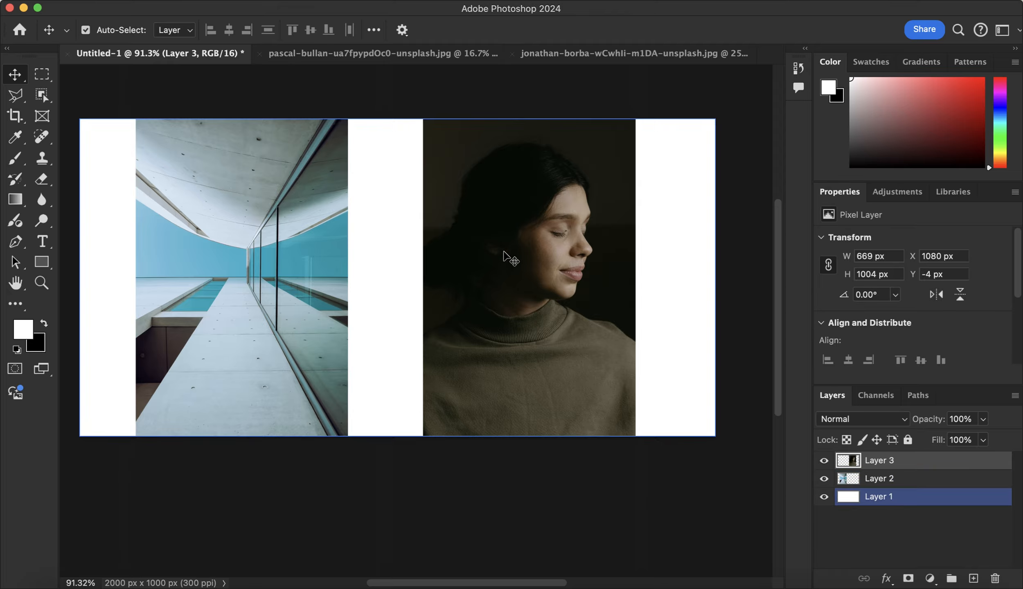
mouse_move(268, 187)
left_mouse_down()
mouse_move(295, 192)
mouse_move(274, 188)
mouse_move(279, 198)
left_mouse_up()
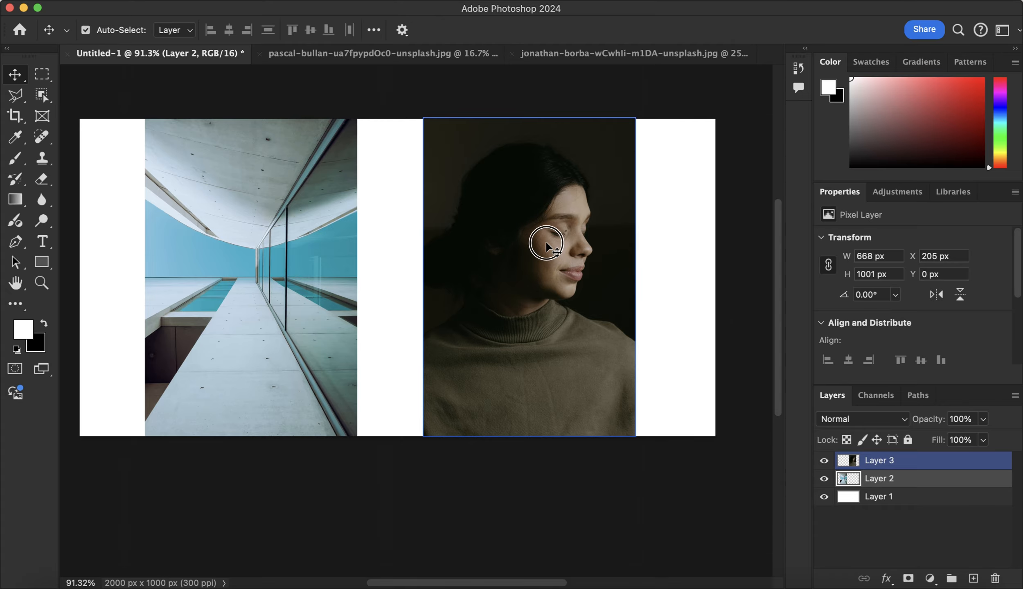
left_click_drag(546, 245, 557, 245)
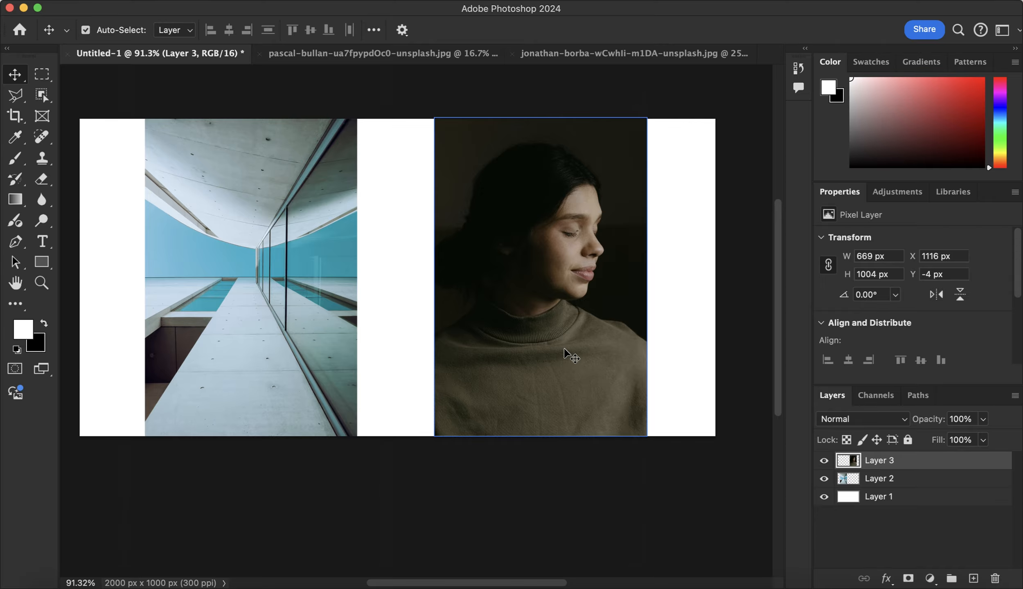
Detach the Layers panel from its group and dock it as a separate column beside the canvas
key("super+minus")
key("super+minus")
key("super+minus")
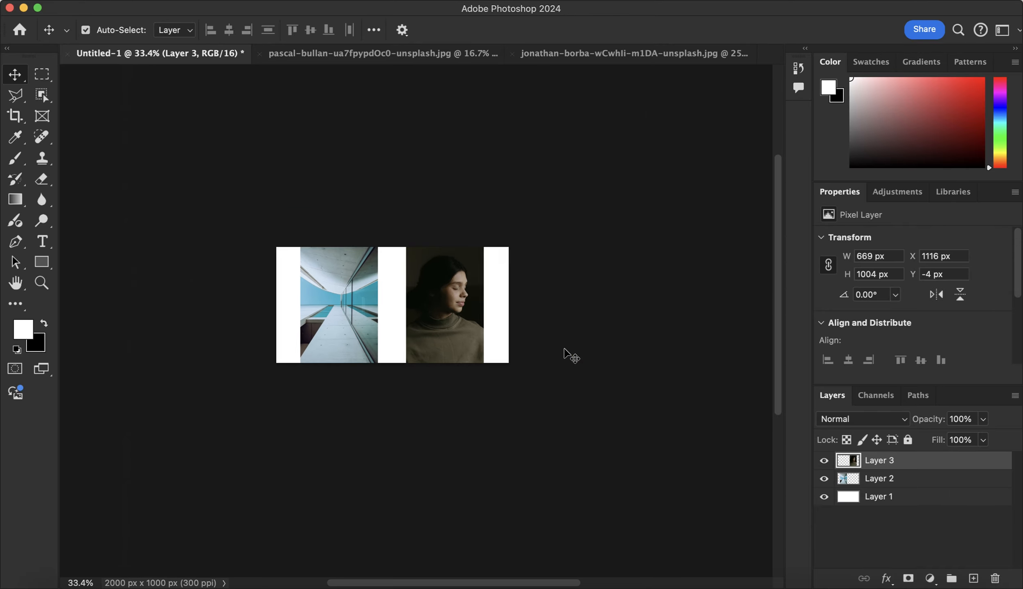
scroll(564, 349, "right", 5)
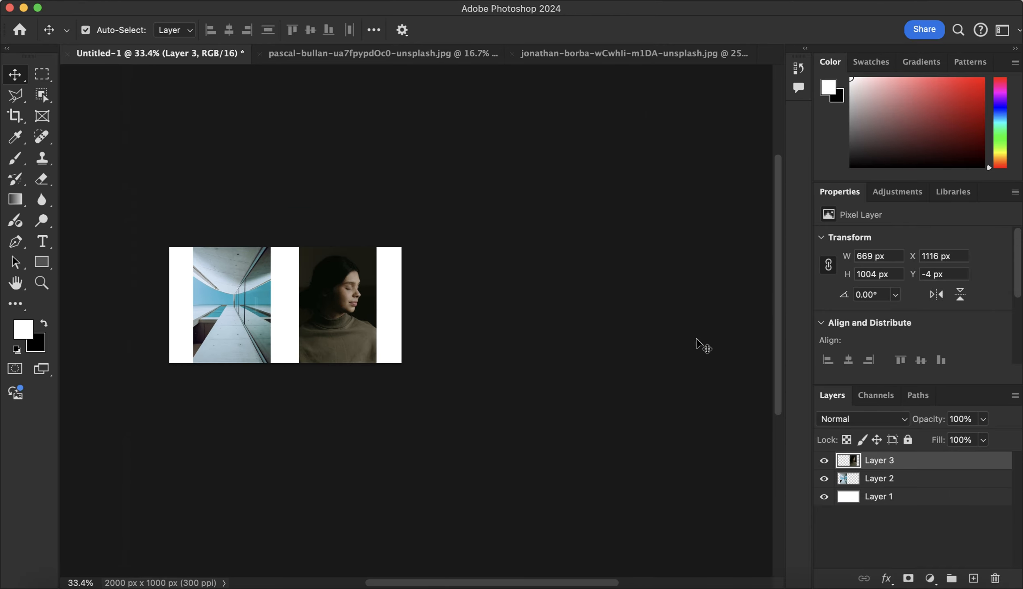
left_click(835, 396)
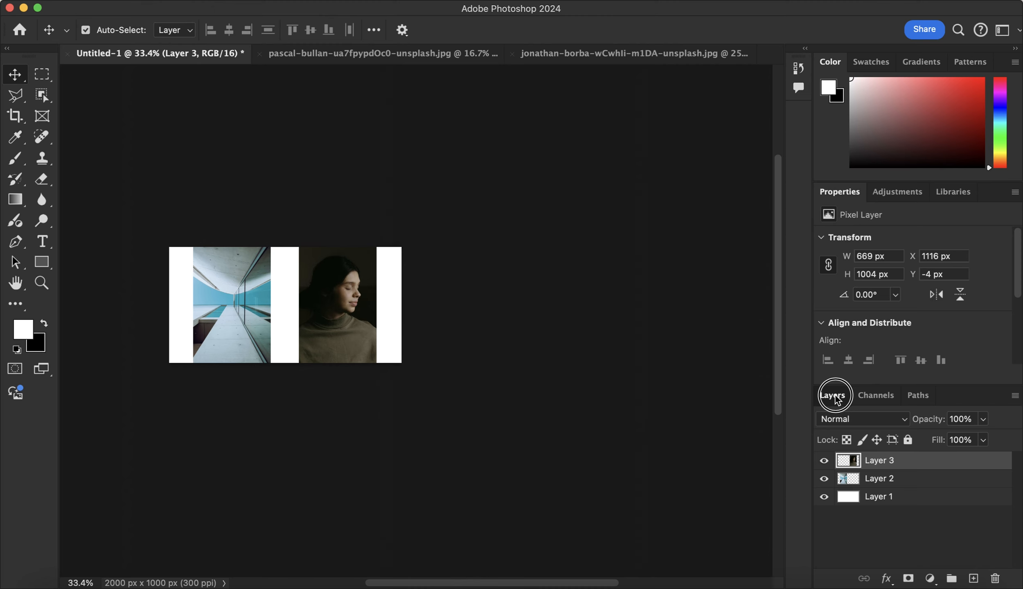
left_click_drag(835, 399, 516, 212)
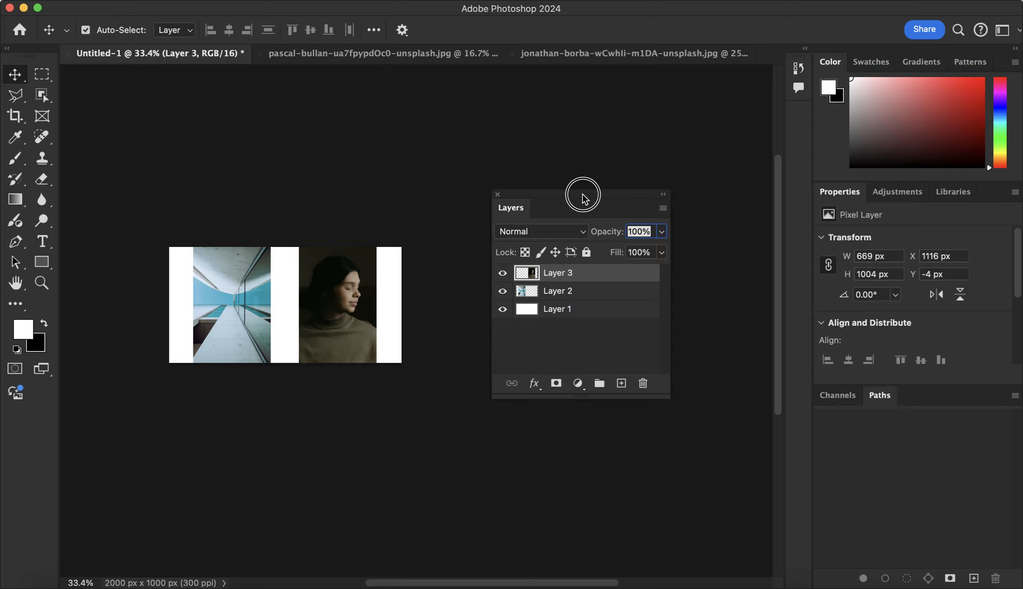
left_click_drag(583, 196, 619, 151)
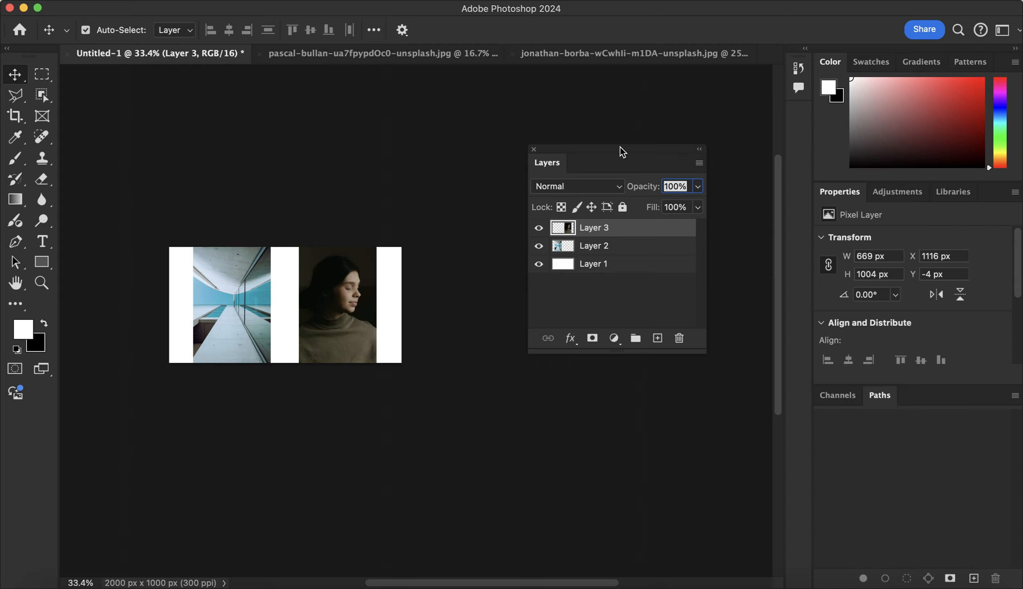
left_click_drag(616, 151, 777, 124)
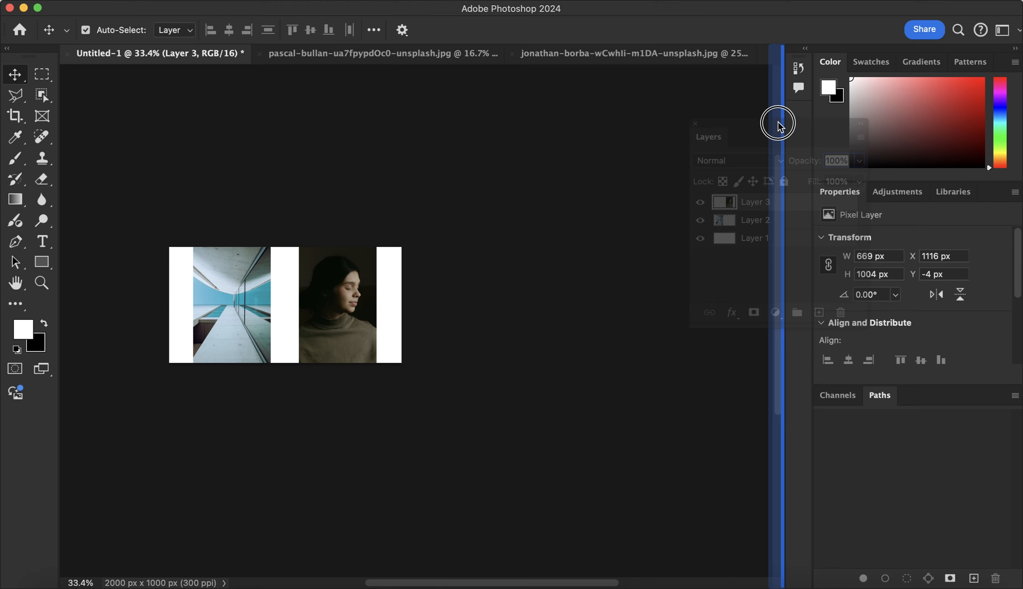
left_click_drag(778, 124, 778, 124)
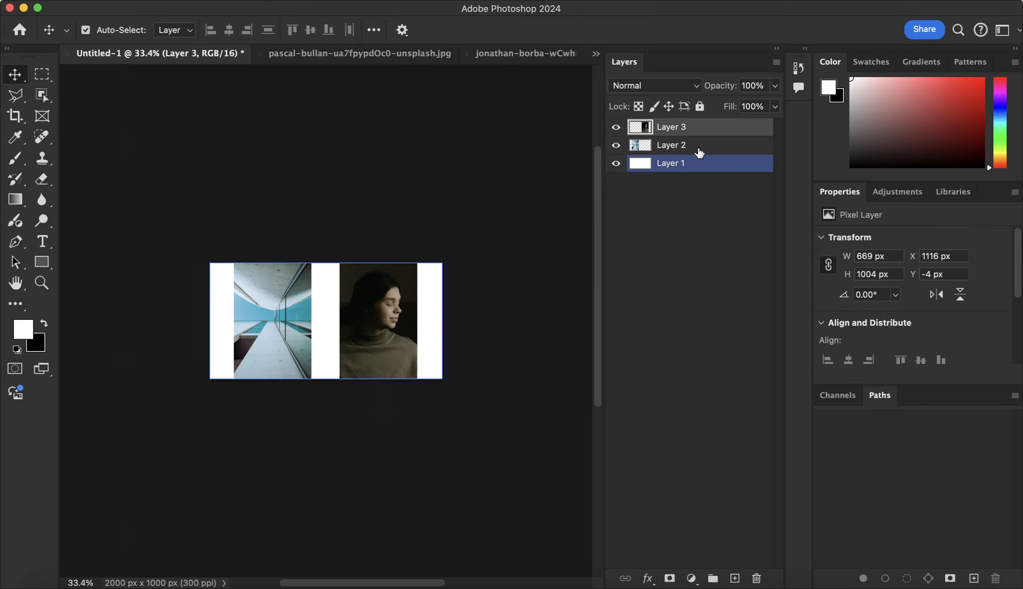
Select Layer 1, Layer 2 and Layer 3 in turn to examine which part of the canvas each one holds
left_click(692, 171)
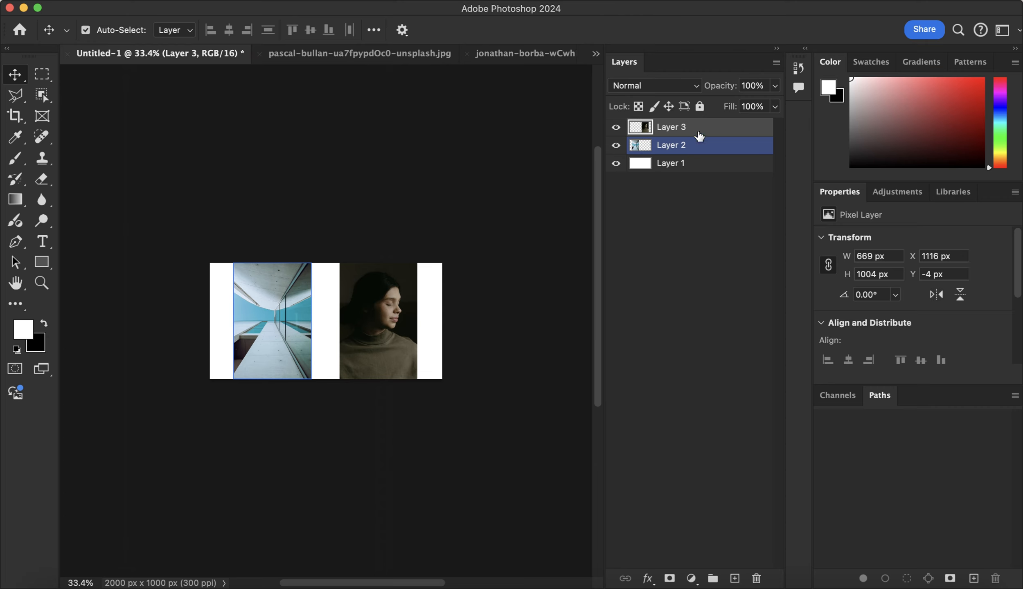
left_click(691, 171)
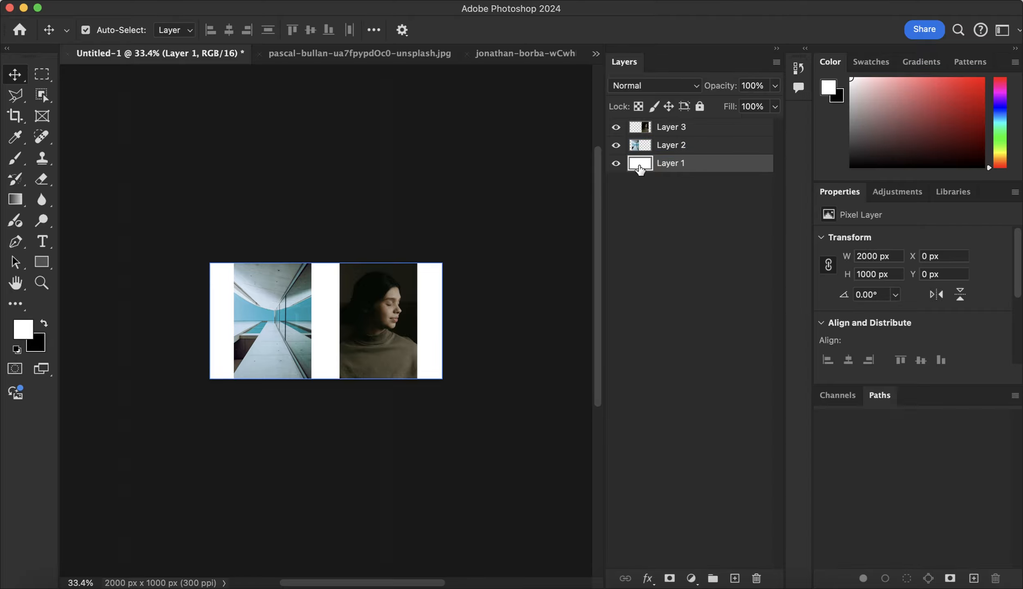
left_click(692, 150)
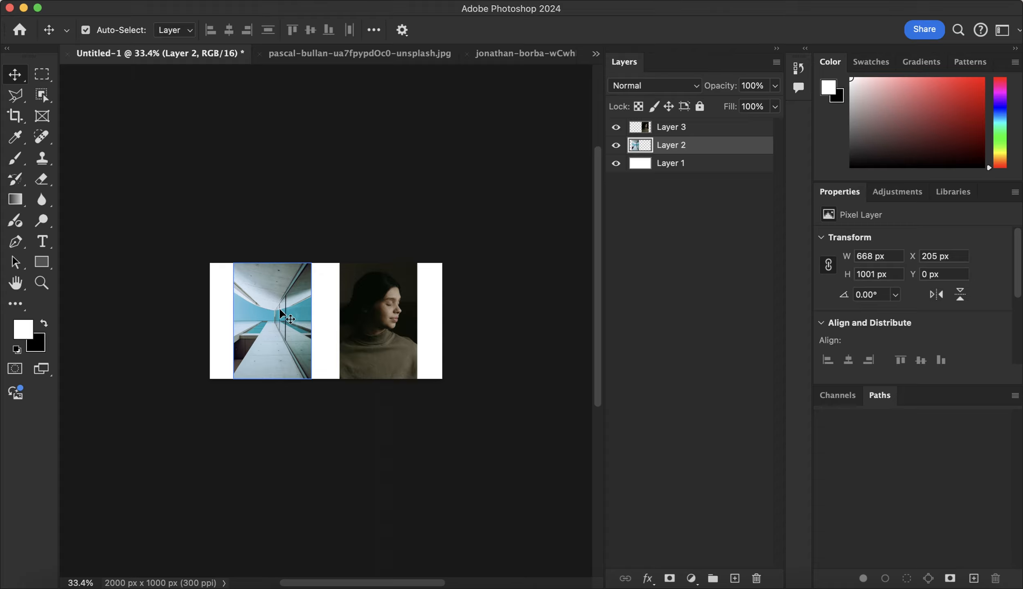
left_click(671, 163)
left_click(677, 131)
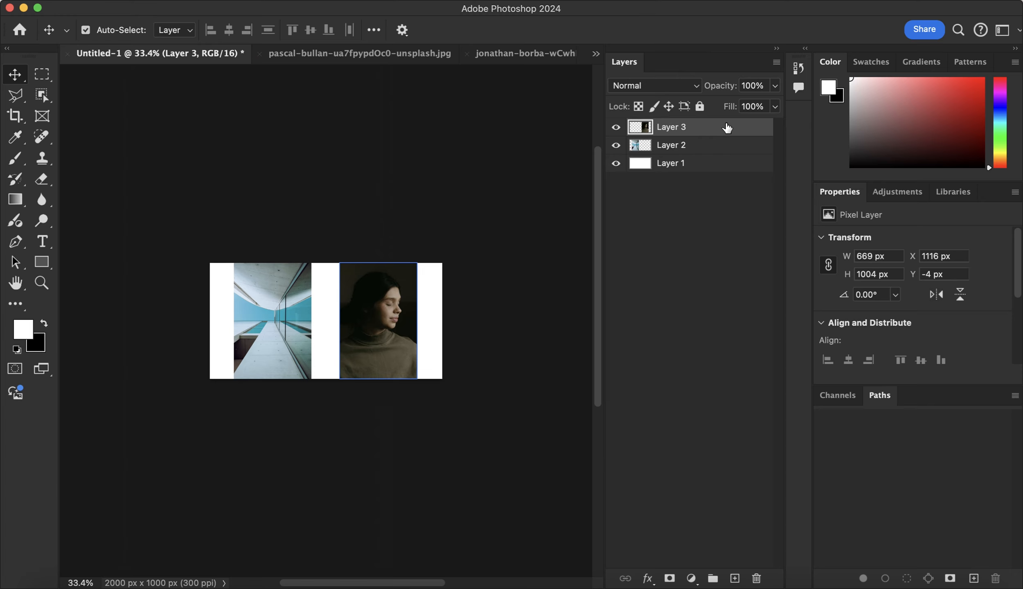
left_click(732, 145)
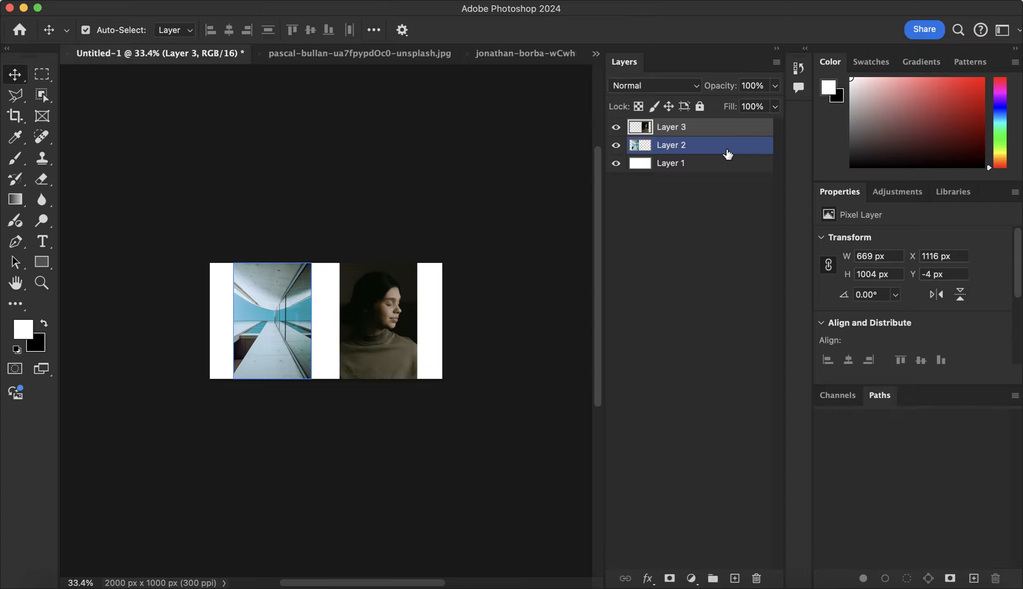
left_click(697, 147)
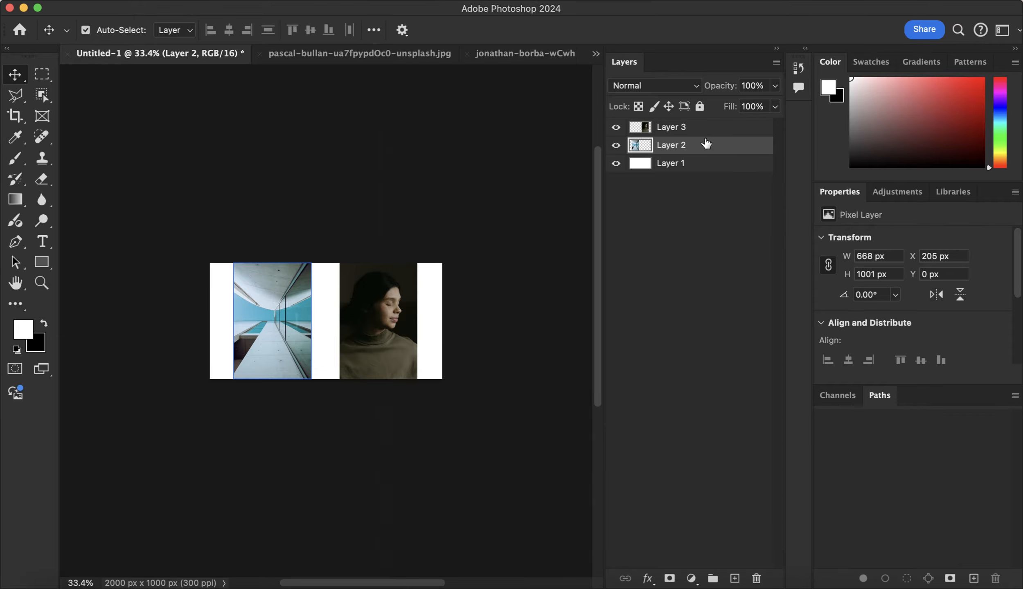
left_click(704, 162)
left_click(704, 150)
Move the portrait on Layer 3 over the building photo, at X about 204 px and Y 0 px
left_click(718, 138)
left_click_drag(385, 310, 277, 310)
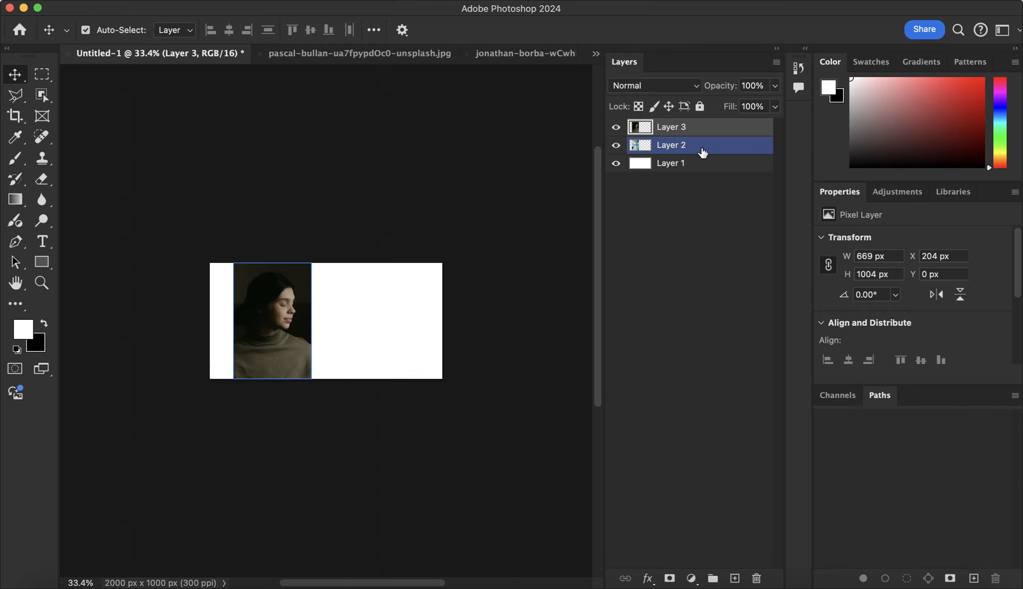
Reorder Layer 2 above Layer 3 and move the building photo to the canvas's right half at X about 1108 px
left_click(700, 151)
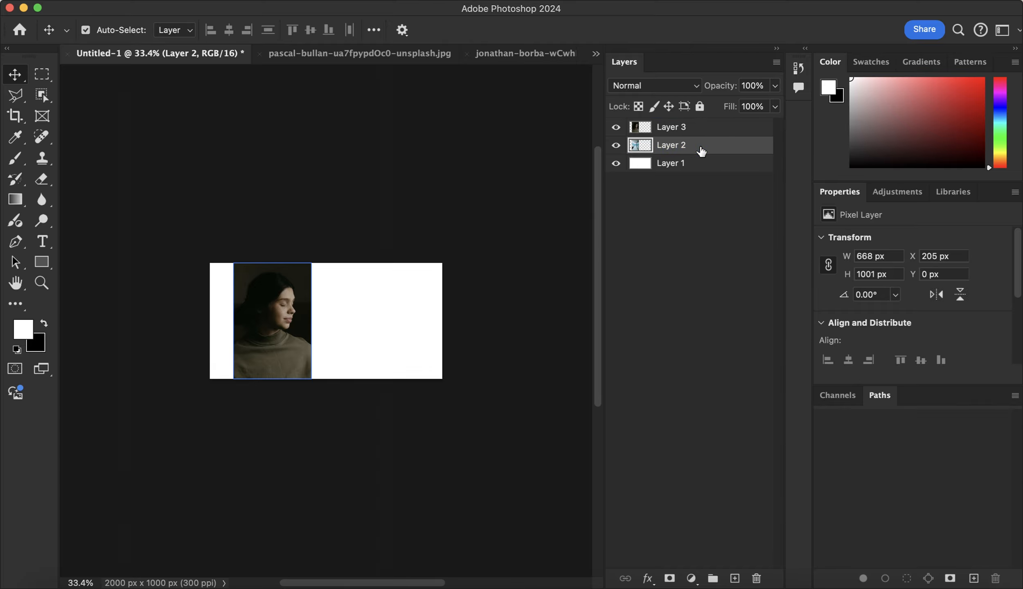
left_click(703, 150)
left_click_drag(703, 146, 706, 126)
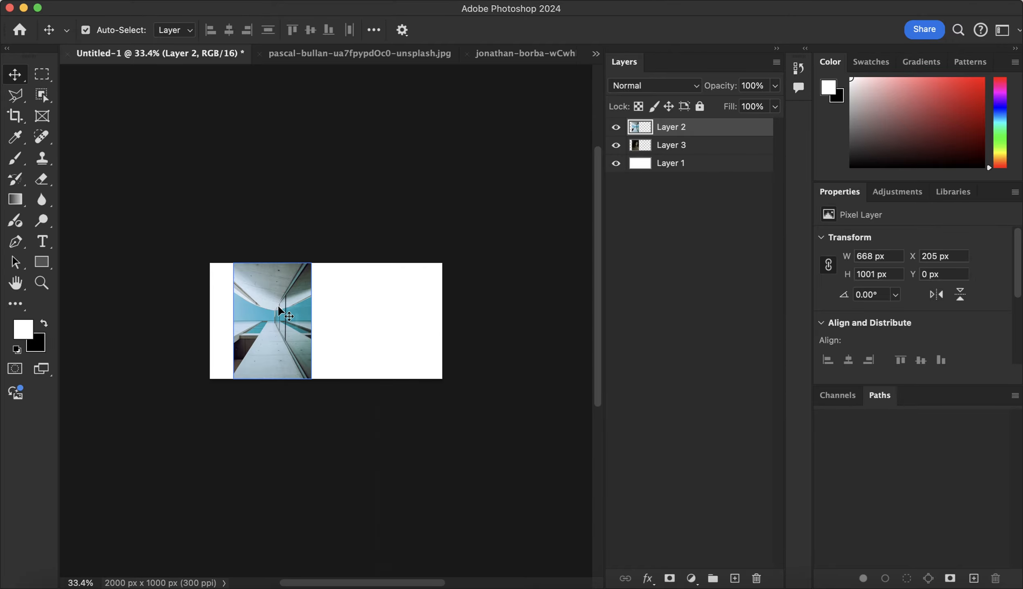
left_click_drag(272, 306, 373, 303)
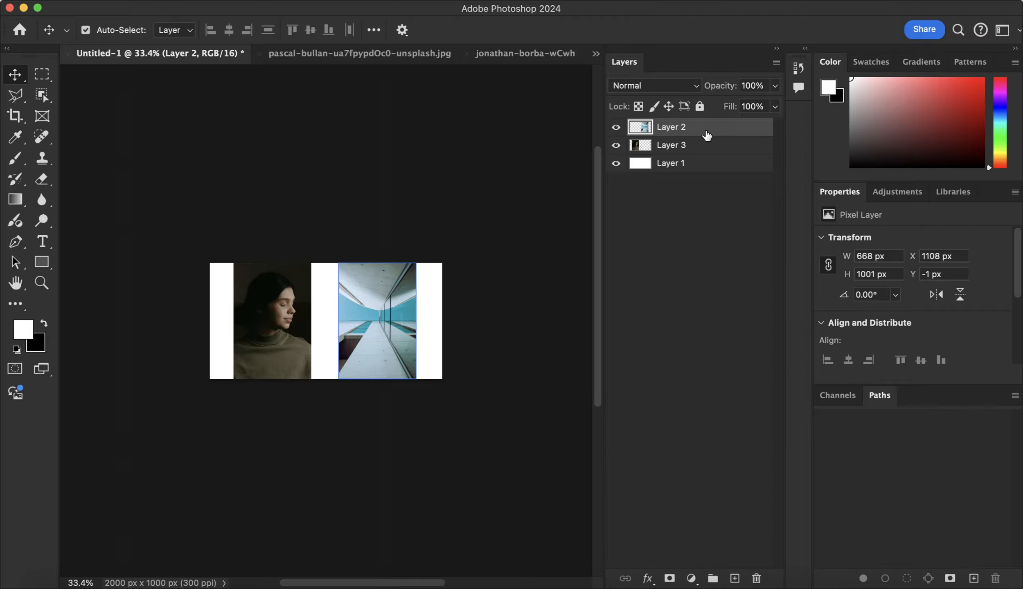
Hide the building photo on Layer 2 and make it visible again
left_click(619, 132)
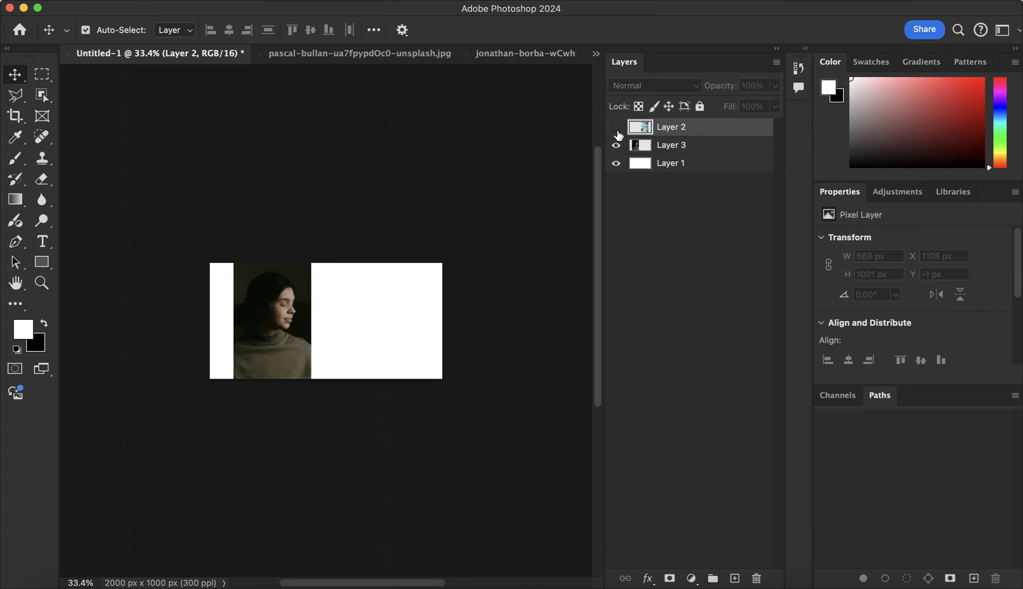
left_click(416, 303)
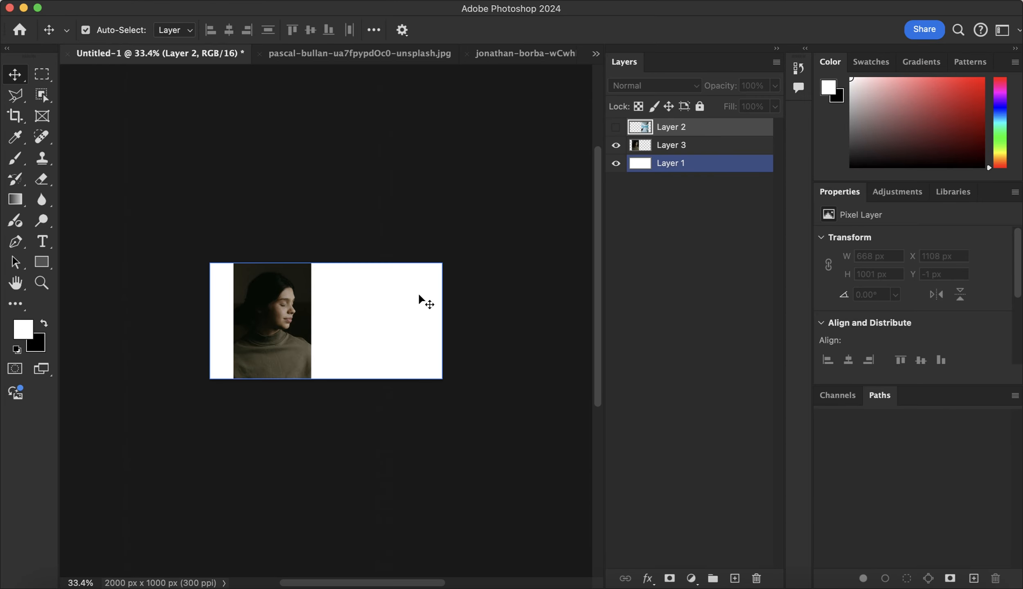
left_click(573, 179)
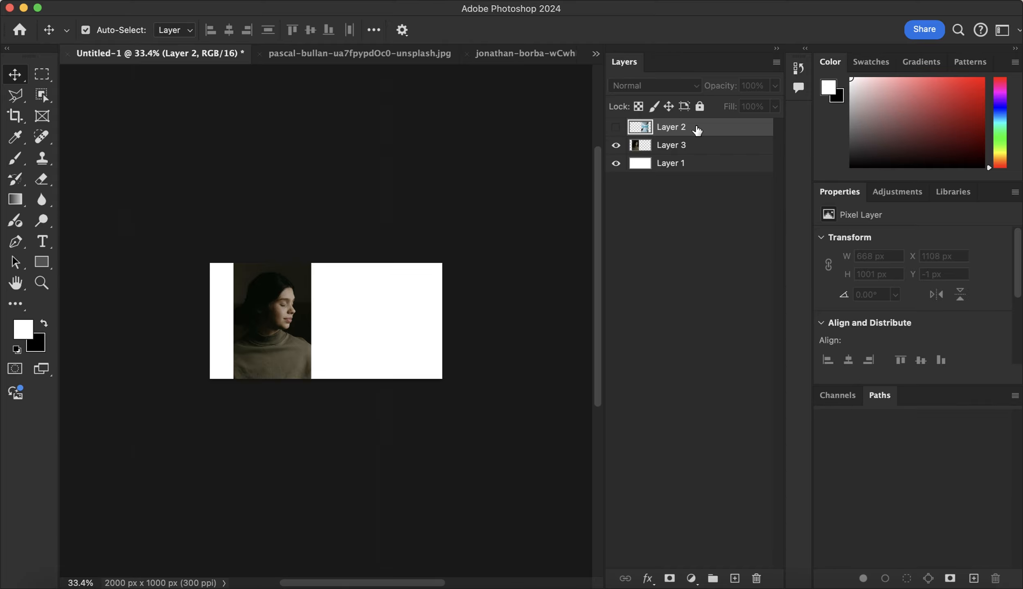
left_click(406, 279)
left_click(474, 233)
left_click(615, 128)
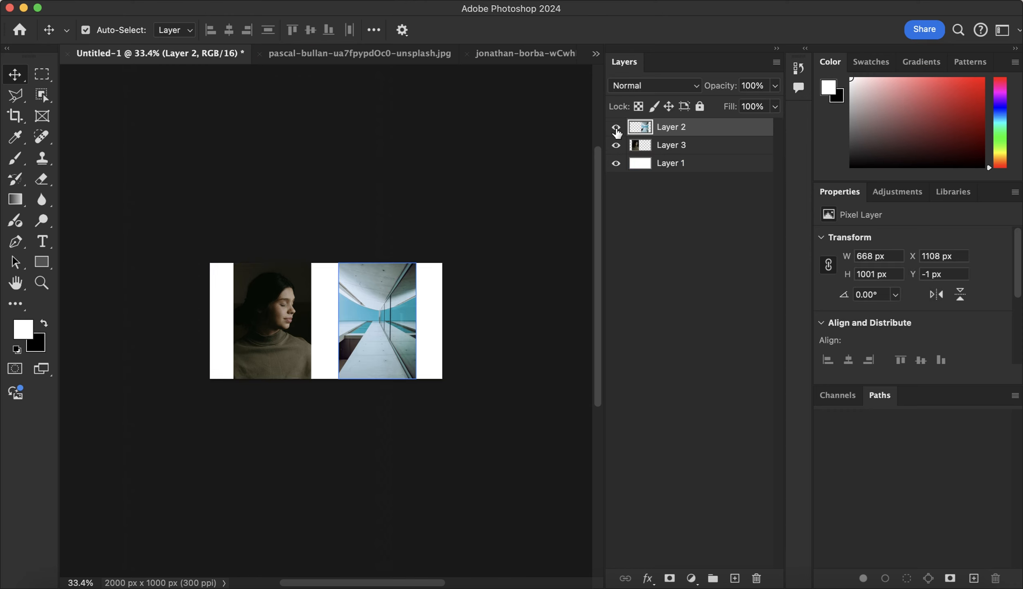
Toggle the visibility of Layer 3, Layer 1 and Layer 2 off and on in turn
left_click(616, 145)
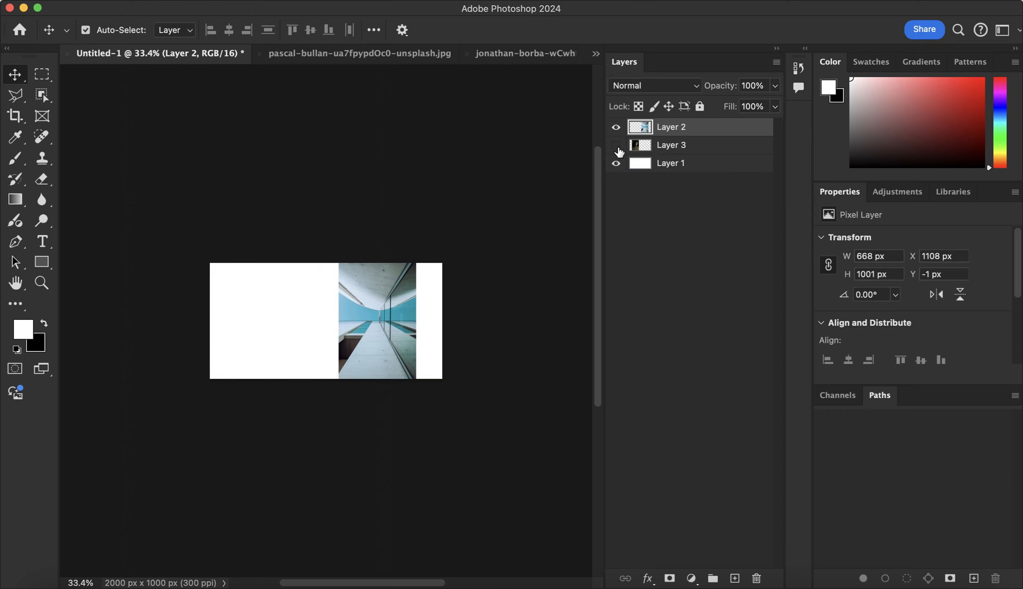
left_click(617, 146)
left_click(617, 163)
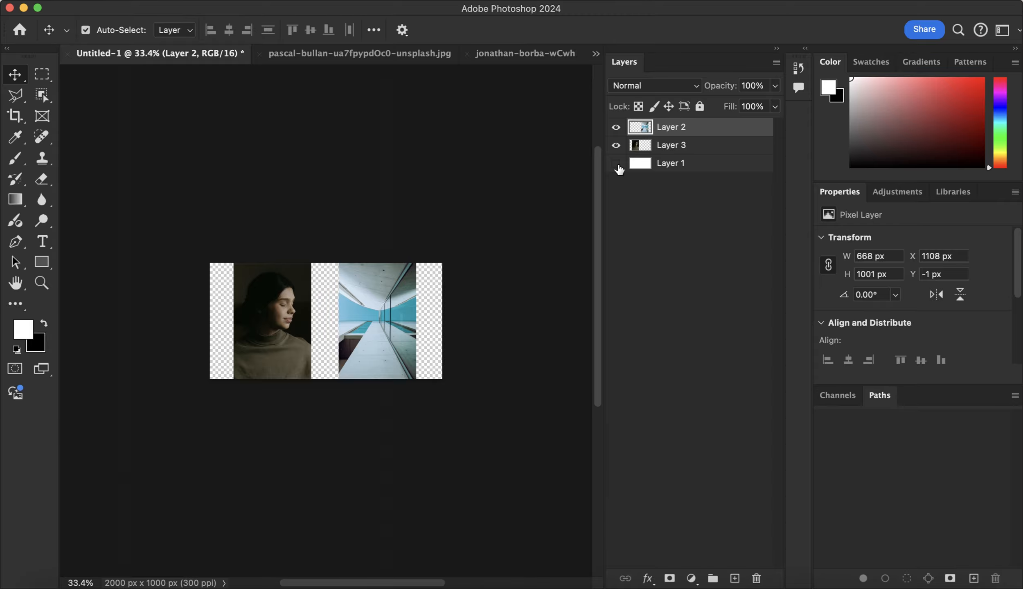
left_click(616, 165)
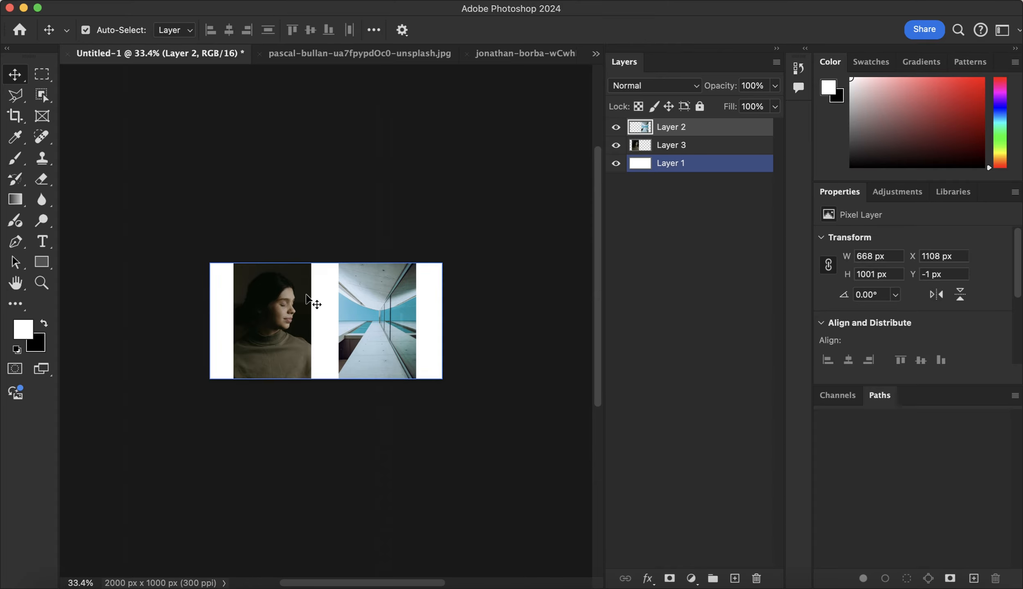
left_click(616, 130)
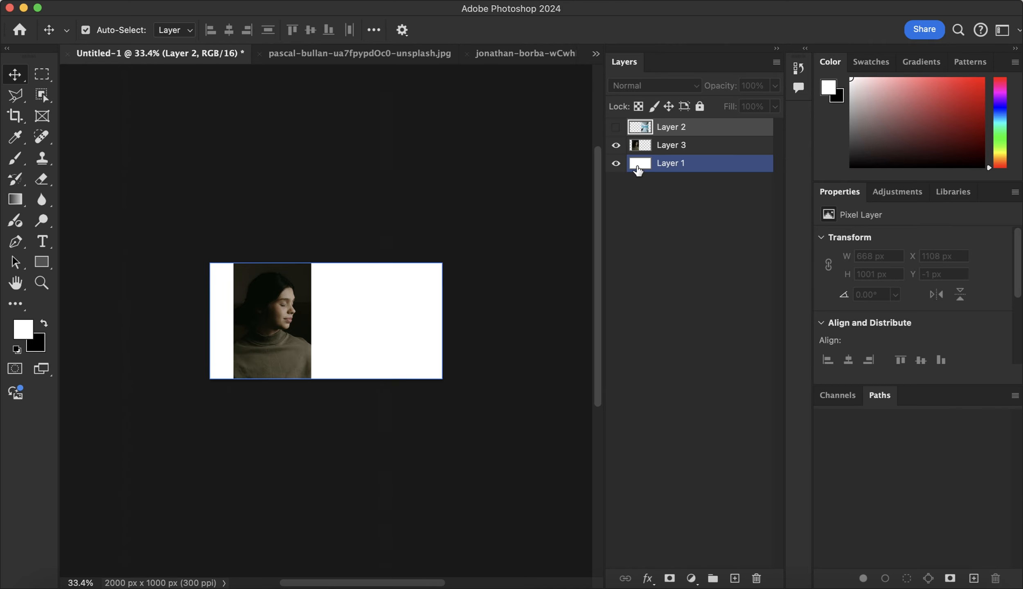
left_click(615, 127)
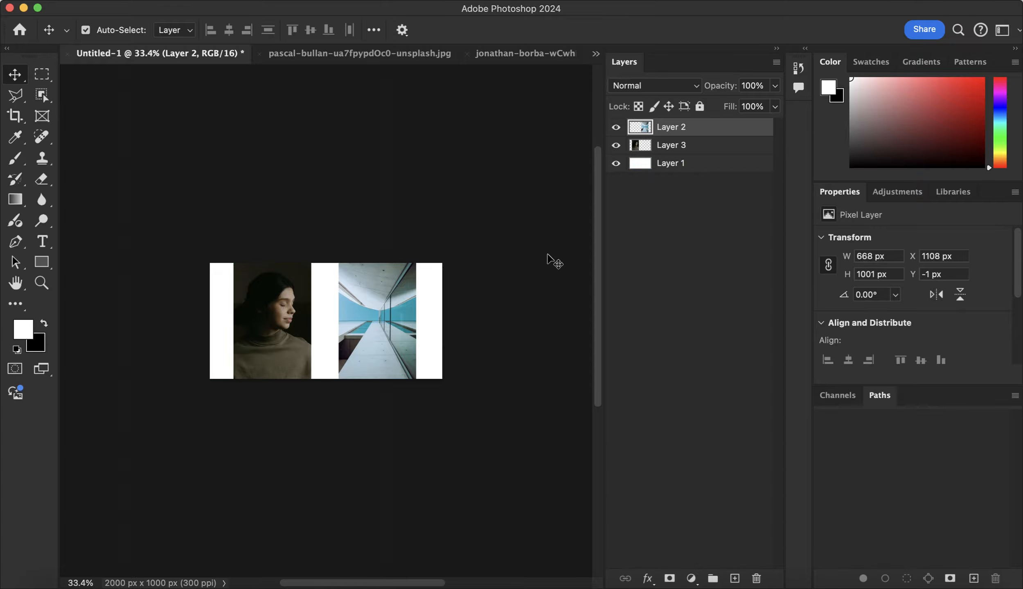
Delete the building photo's Layer 2 with confirmation and undo the deletion
right_click(707, 130)
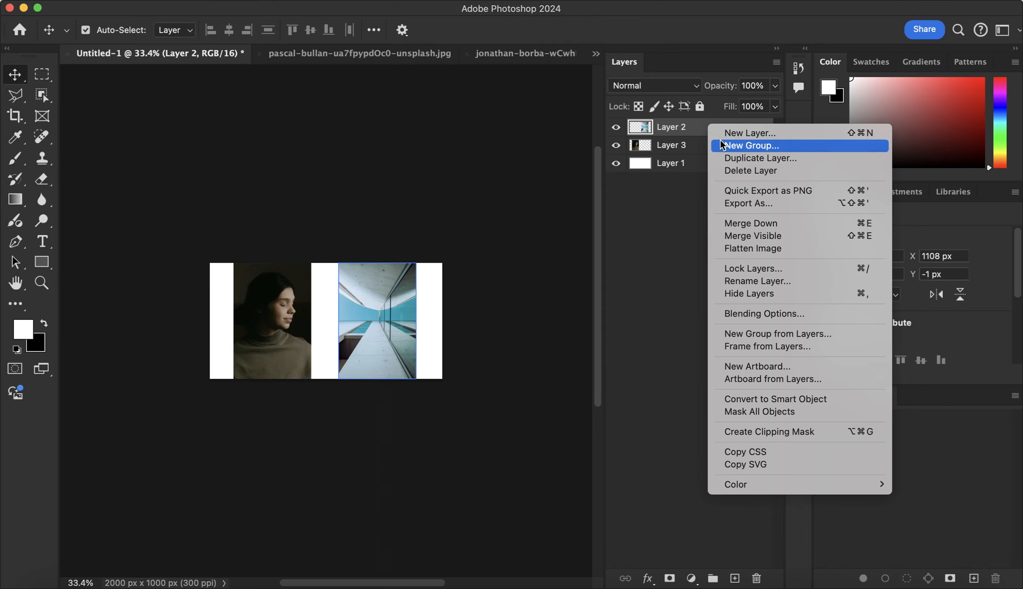
left_click(731, 171)
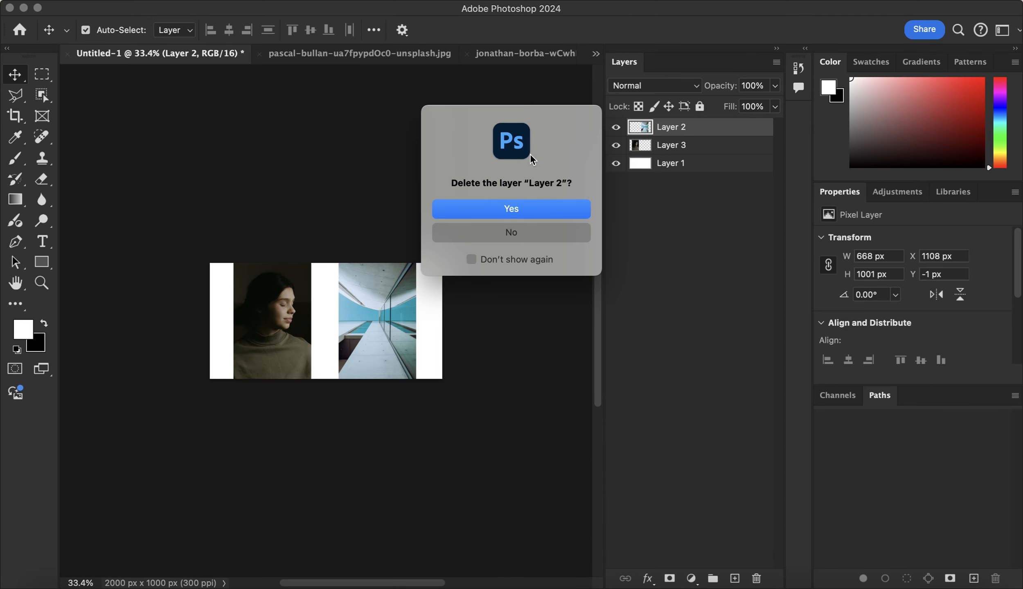
left_click(526, 210)
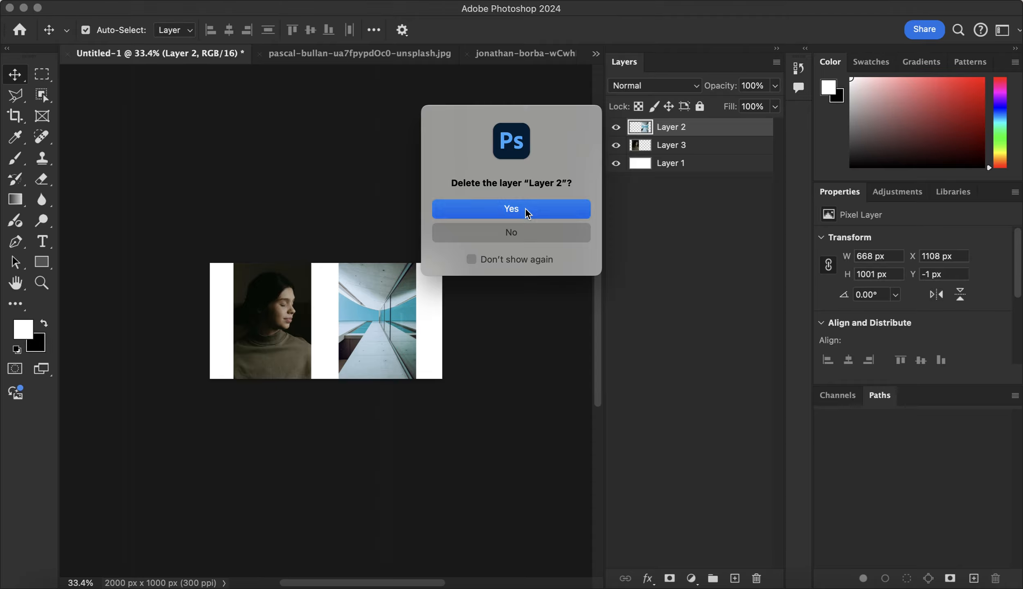
left_click(665, 144)
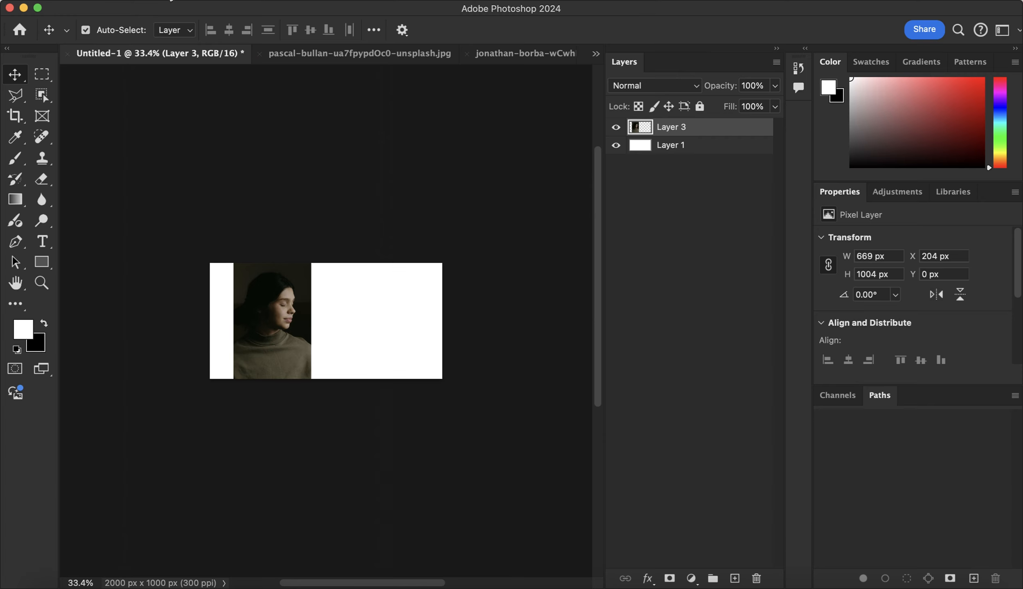
left_click(169, 1)
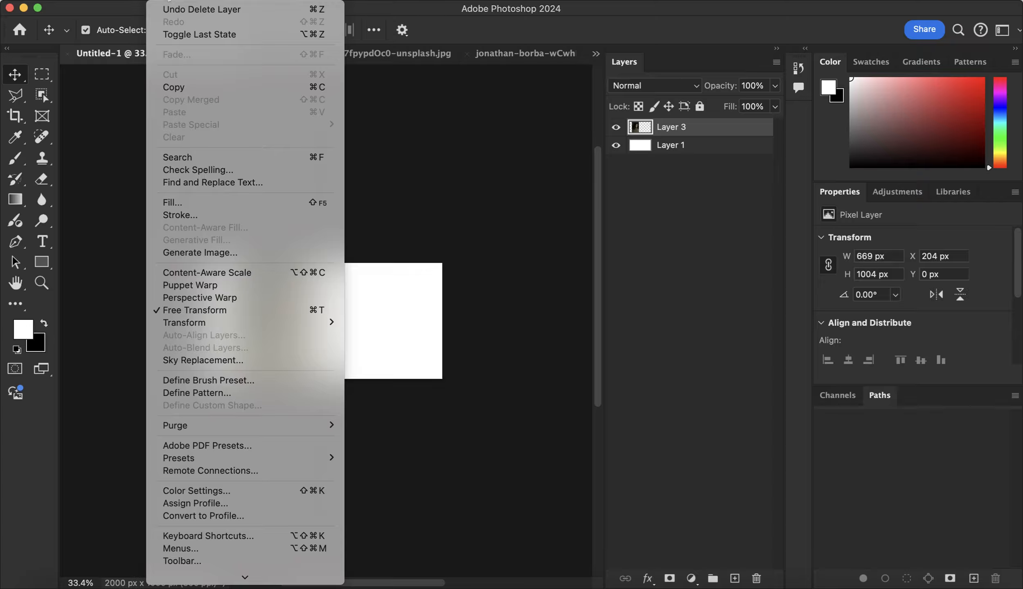
left_click(188, 13)
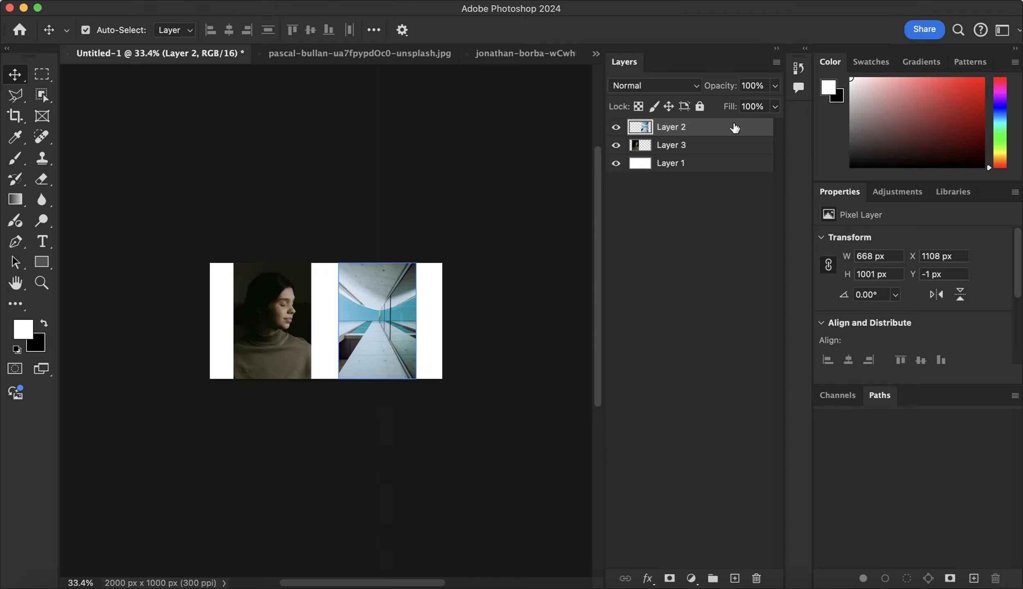
Delete Layer 2 directly without a confirmation dialog and undo that deletion as well
key("BackSpace")
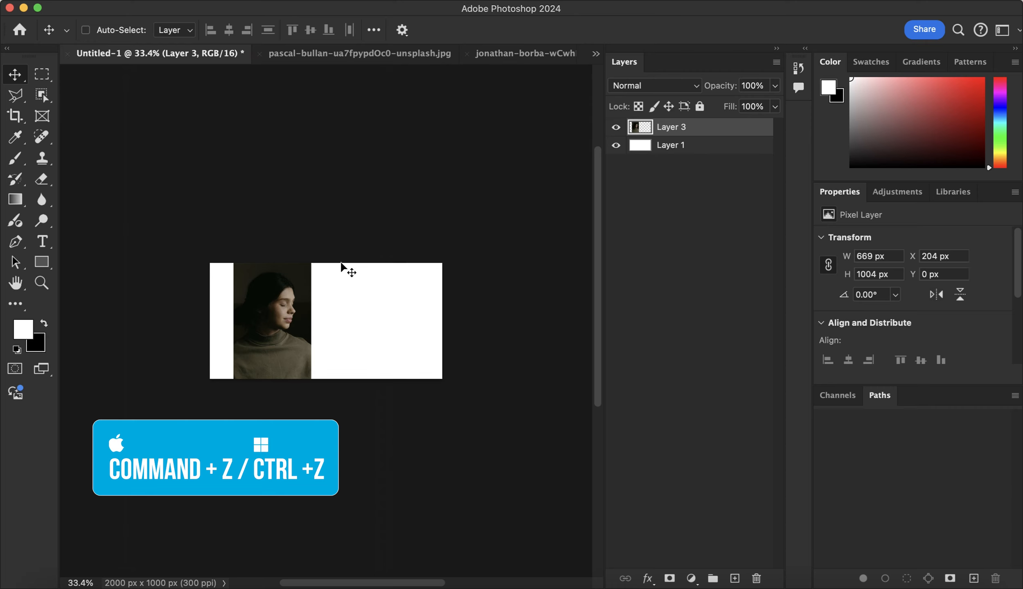
key("super+z")
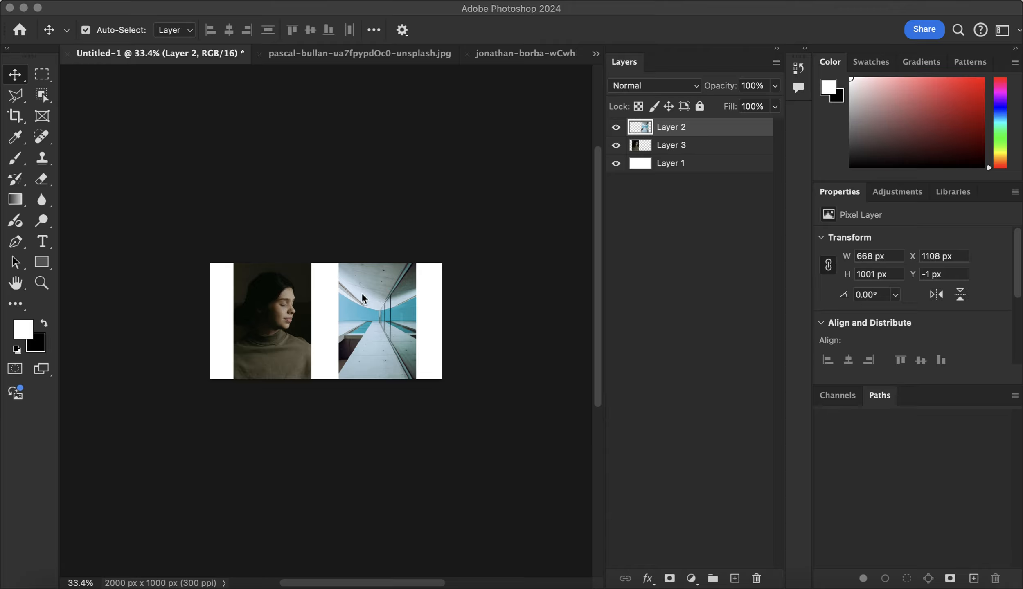
left_click(374, 292)
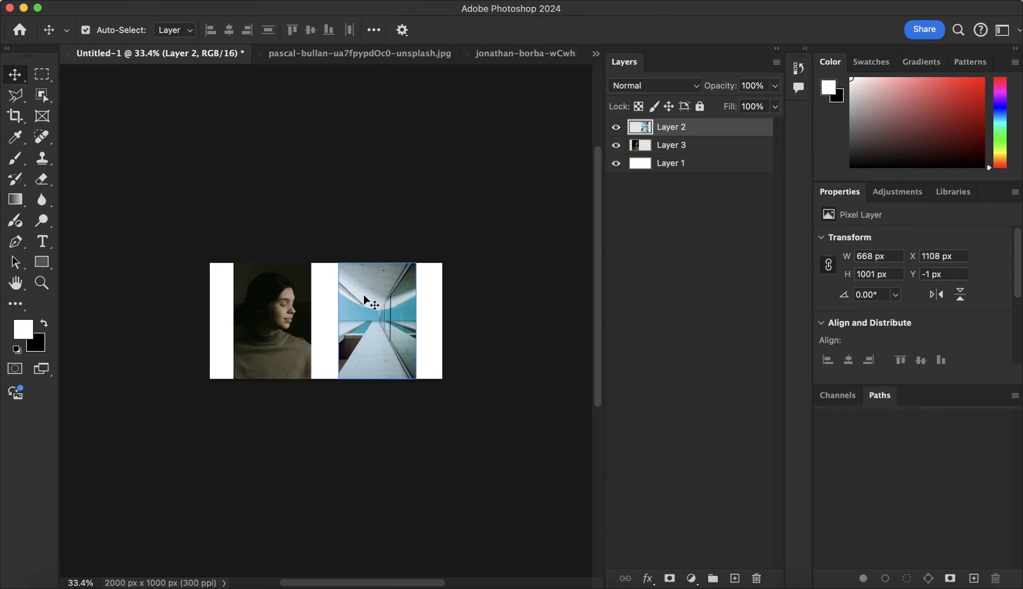
Start duplicating the building photo's Layer 2 and name the duplicate copy-blue-image
left_click(686, 152)
left_click(708, 130)
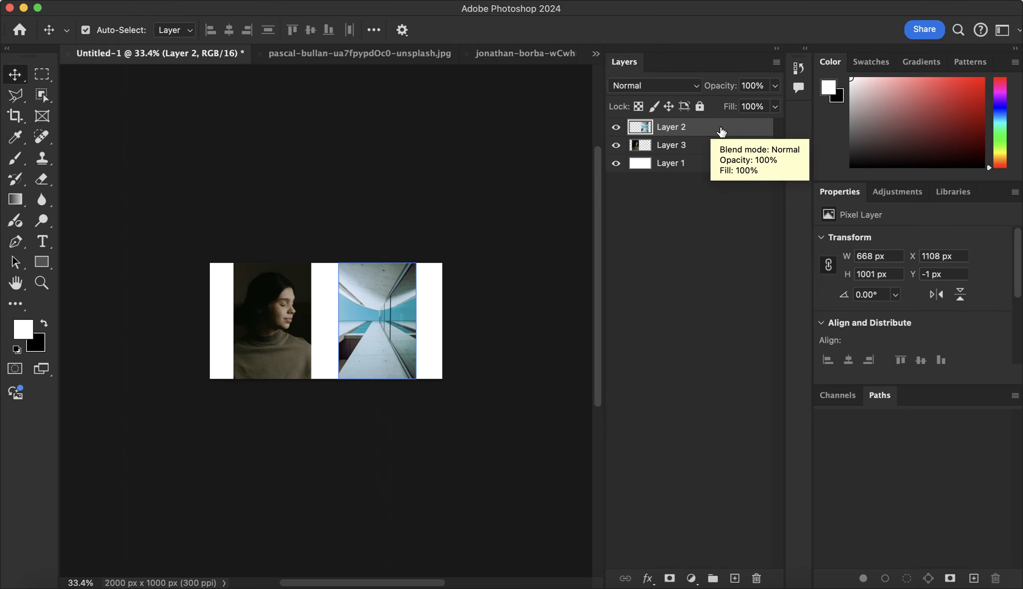
right_click(721, 130)
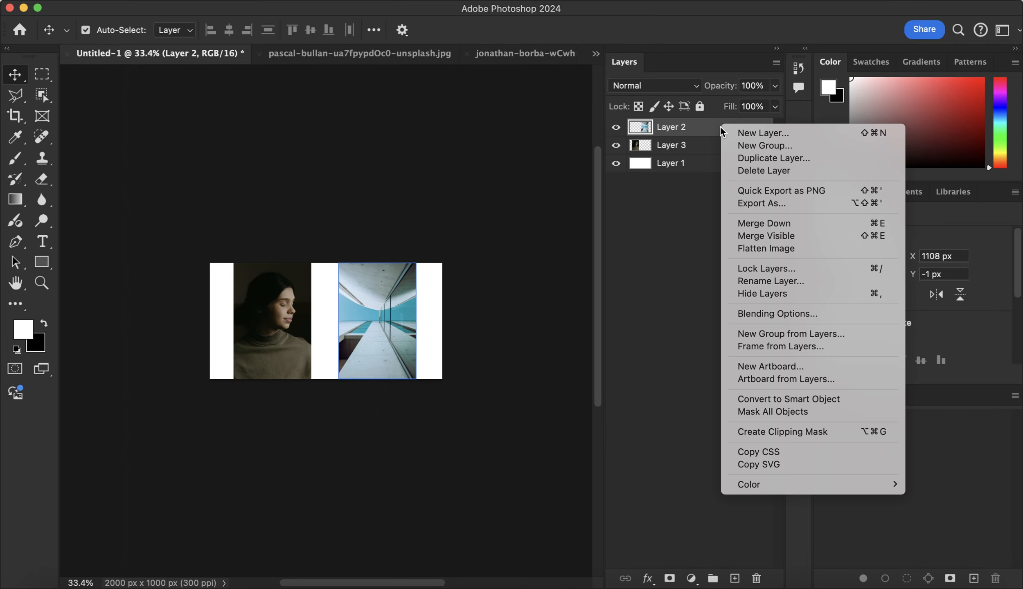
left_click(759, 159)
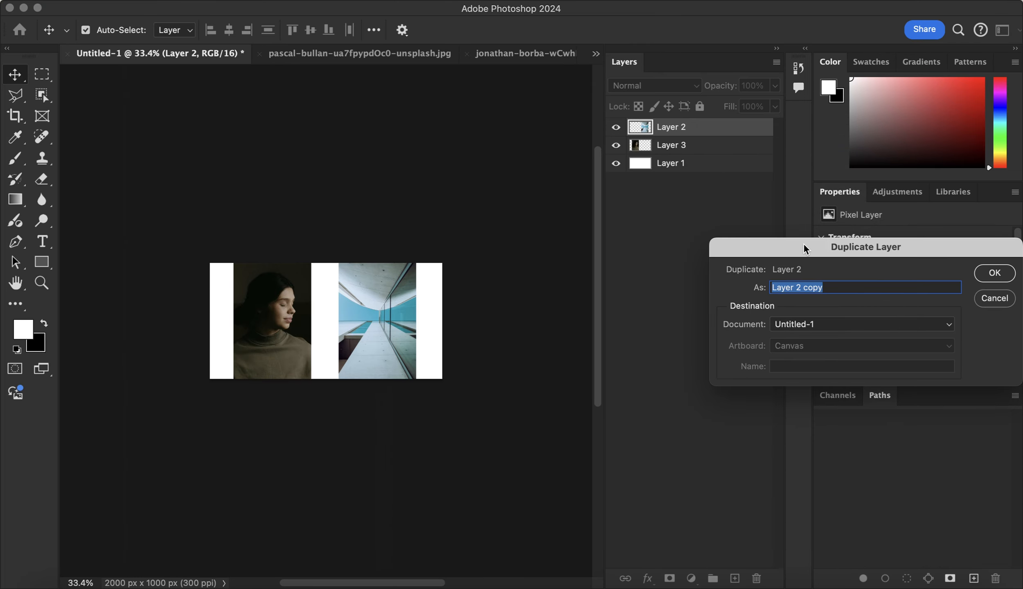
left_click_drag(803, 243, 397, 212)
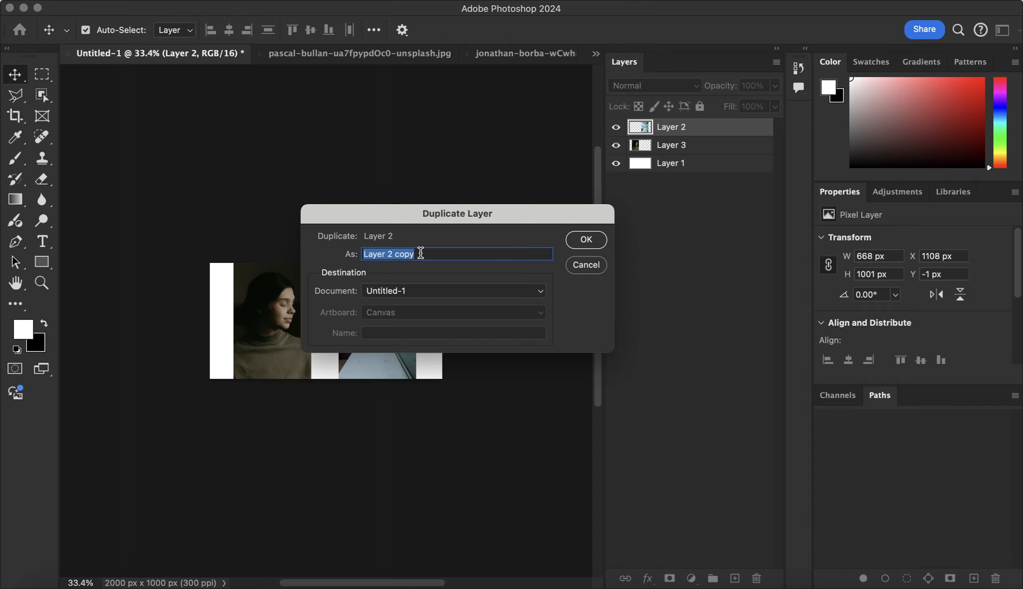
type("c")
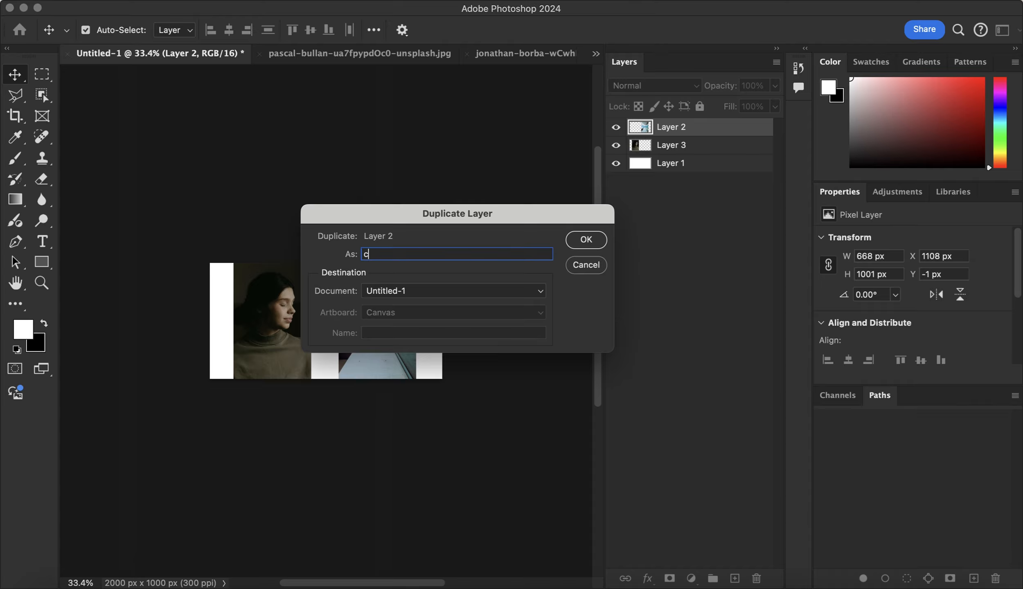
type("opy-blue-image")
Choose Untitled-1 as the duplicate's destination document and create the layer copy
left_click(450, 294)
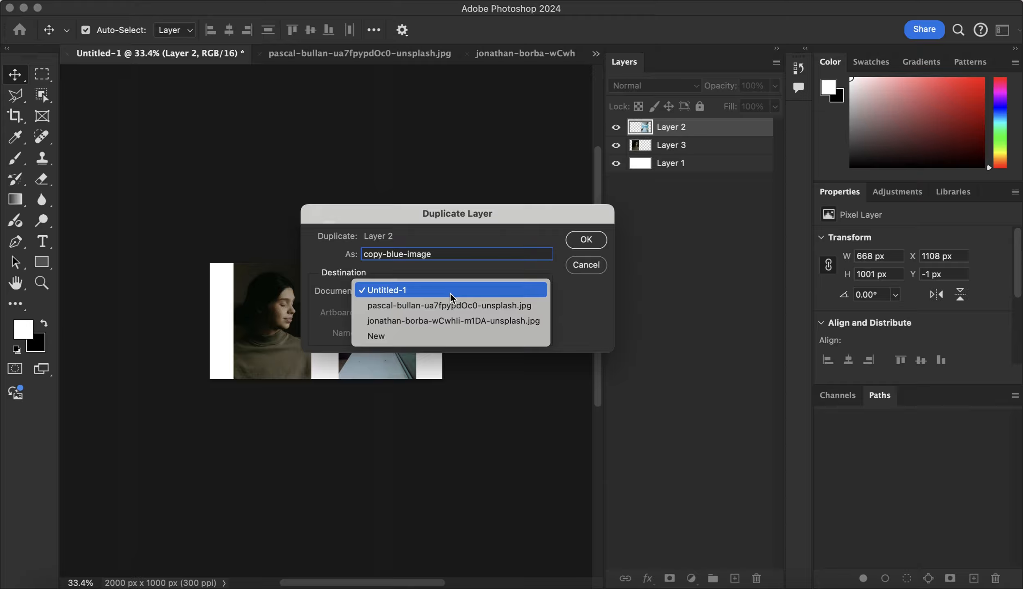
left_click(474, 307)
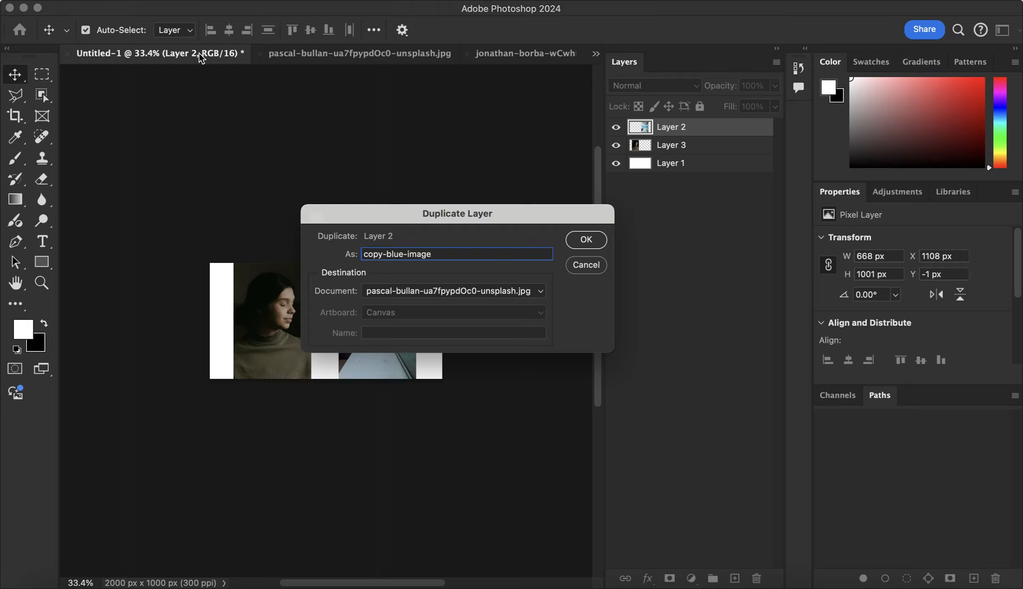
left_click(461, 292)
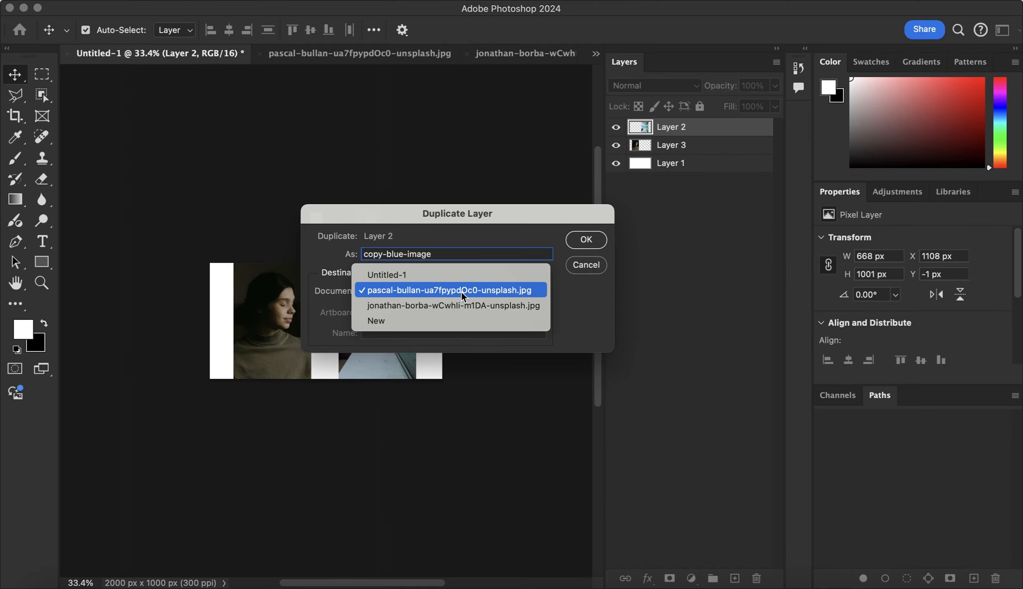
left_click(422, 276)
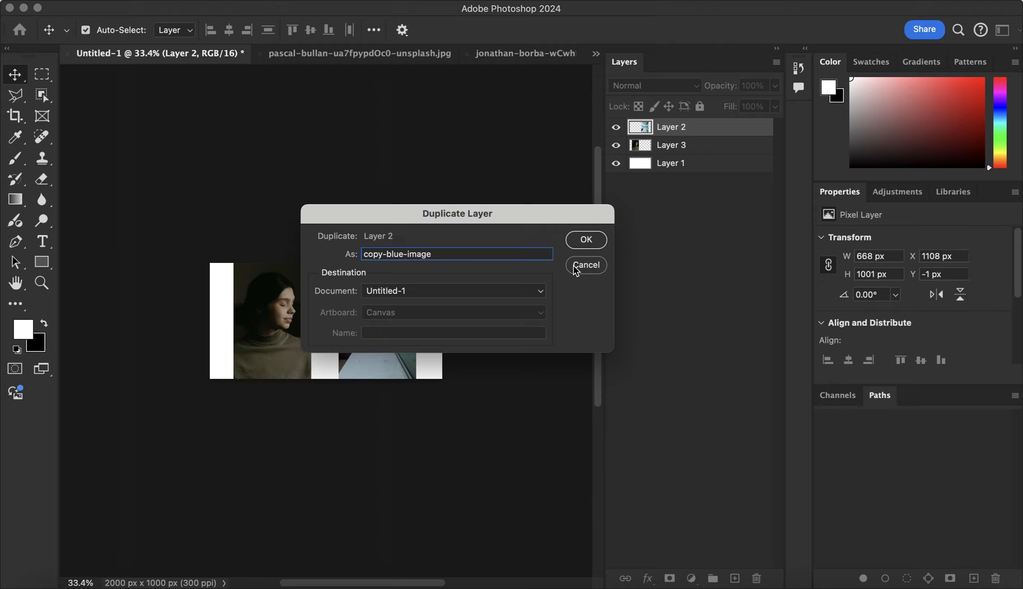
left_click(587, 240)
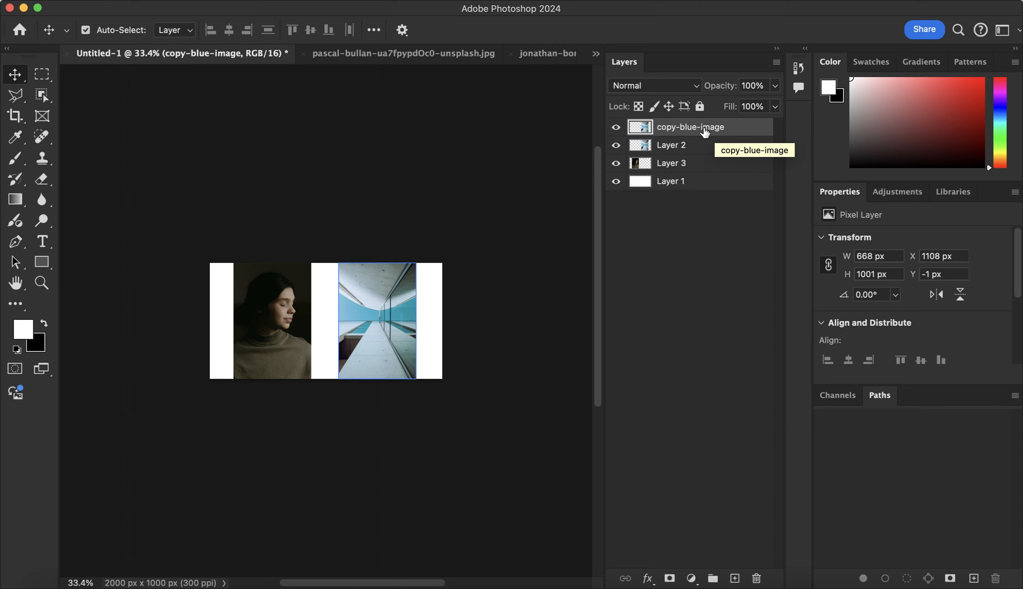
Duplicate the portrait's Layer 3 within Untitled-1 as copy-woman-image
left_click(697, 166)
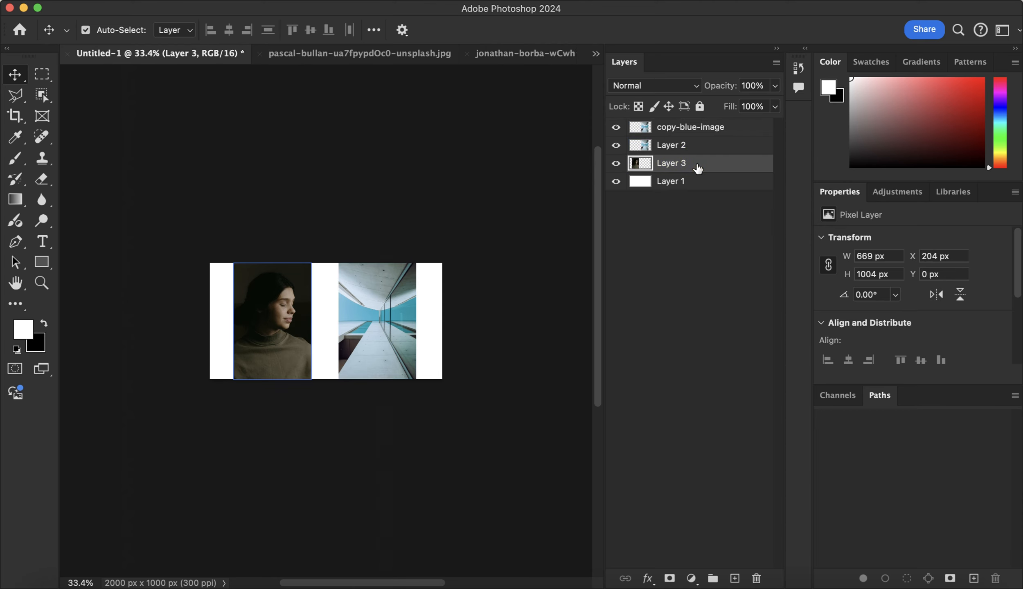
right_click(718, 164)
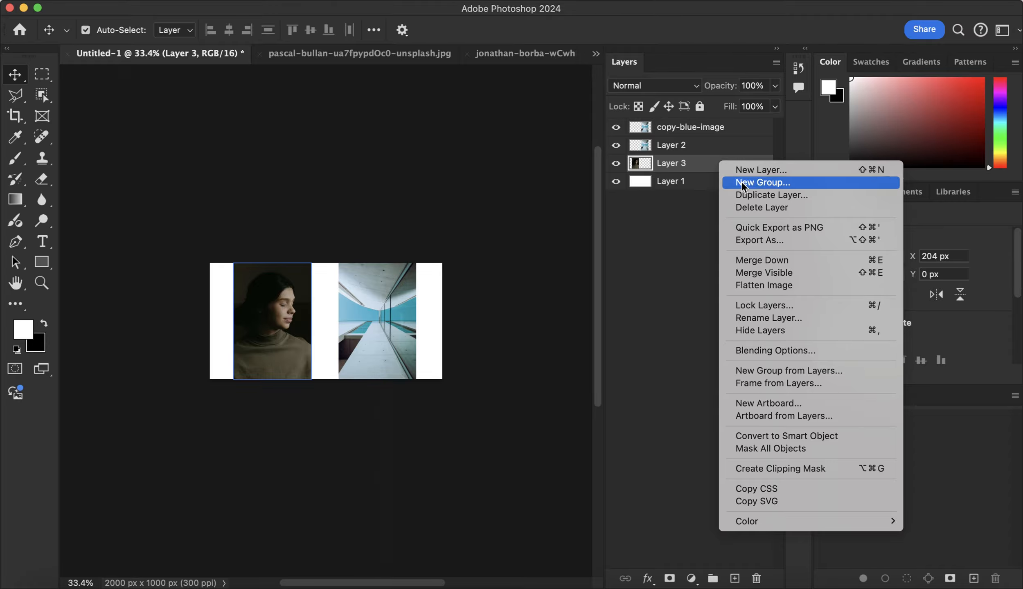
left_click(754, 195)
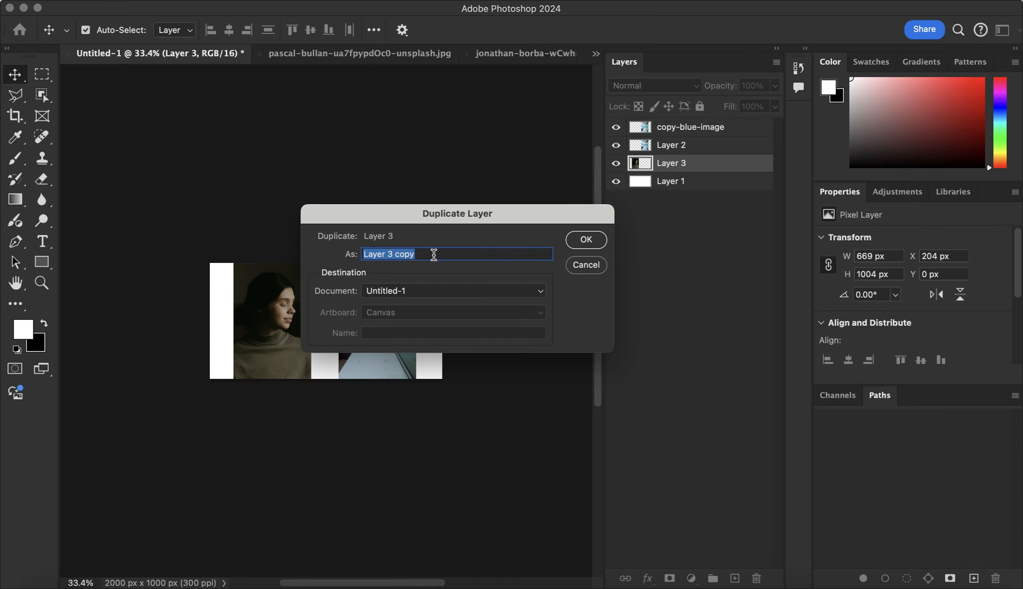
type("copy-")
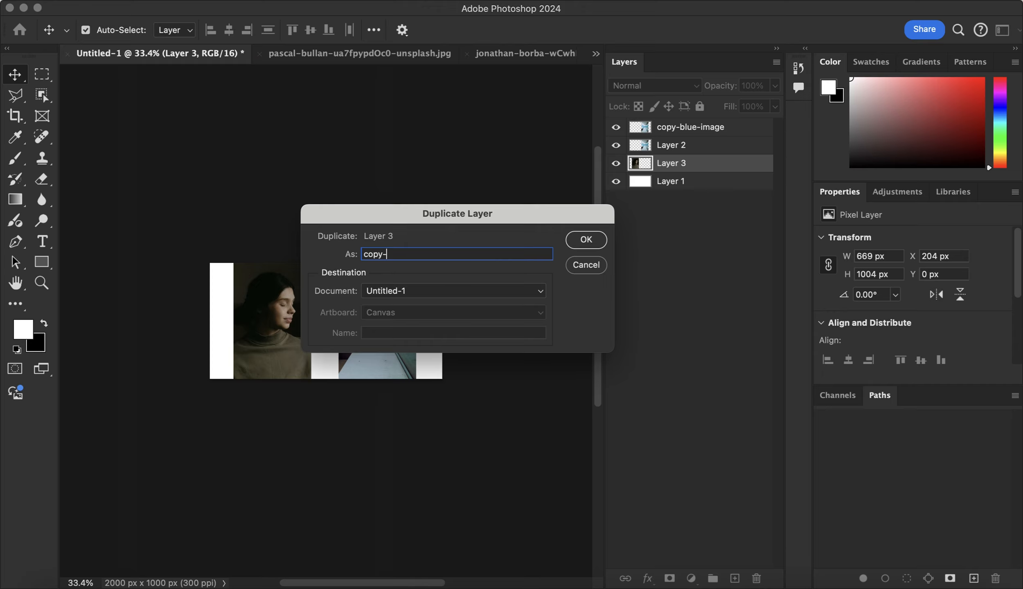
type("woman-image")
left_click(578, 241)
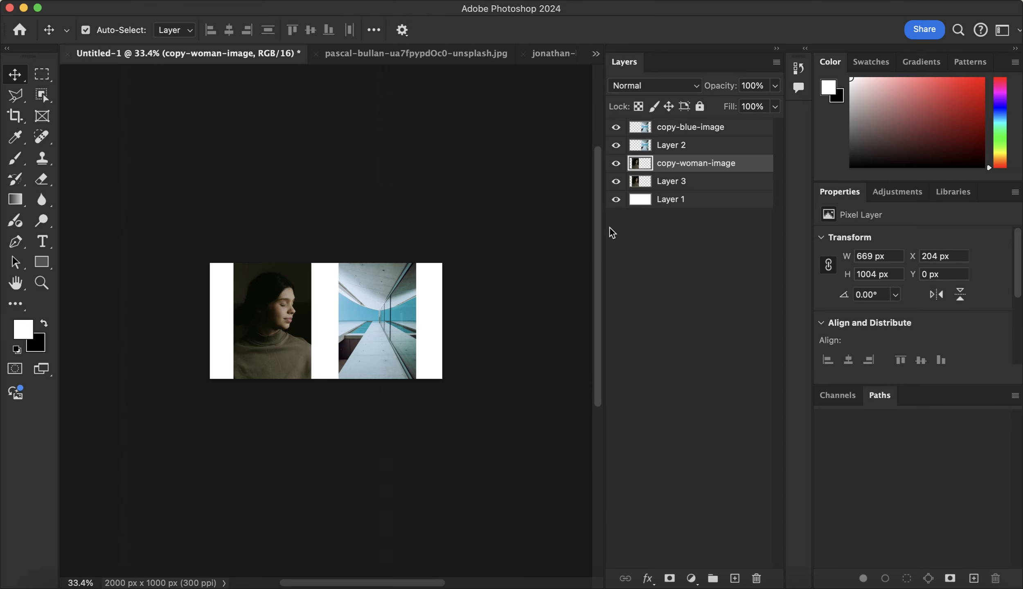
Hide the copy-woman-image layer
left_click(730, 185)
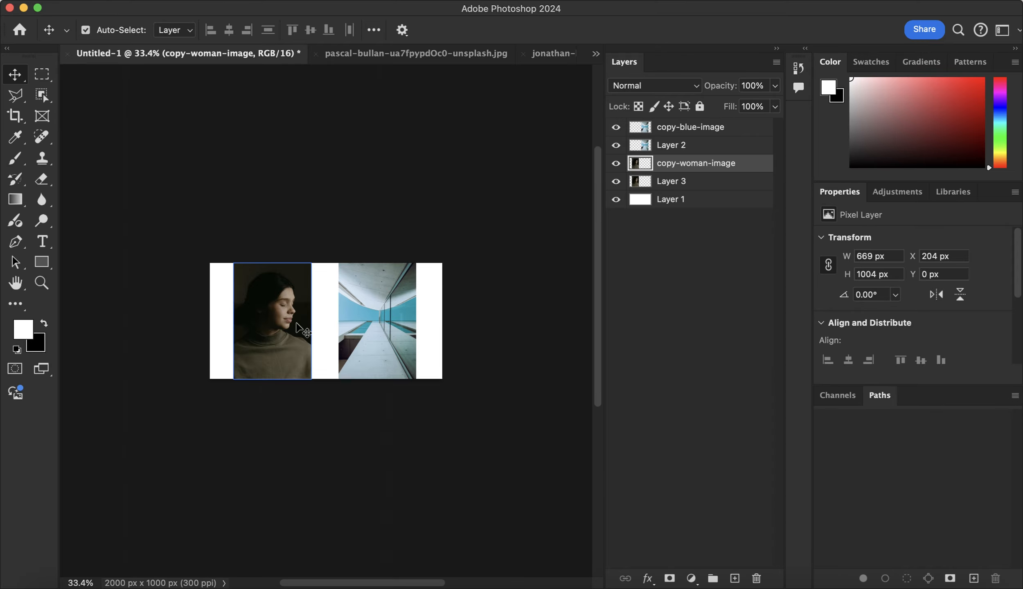
left_click(615, 166)
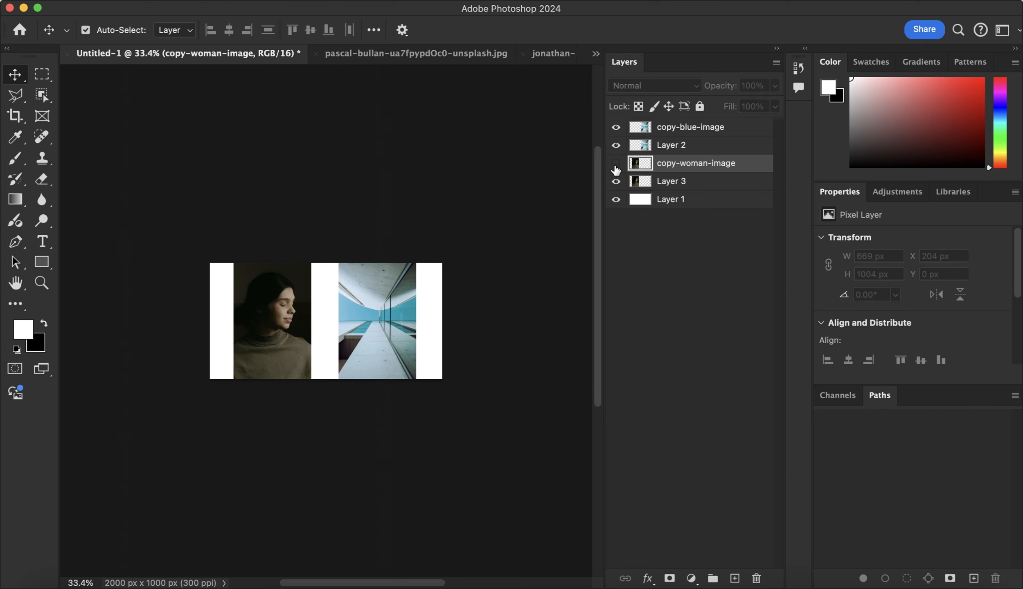
Make the hidden copy-woman-image layer visible again
left_click(655, 182)
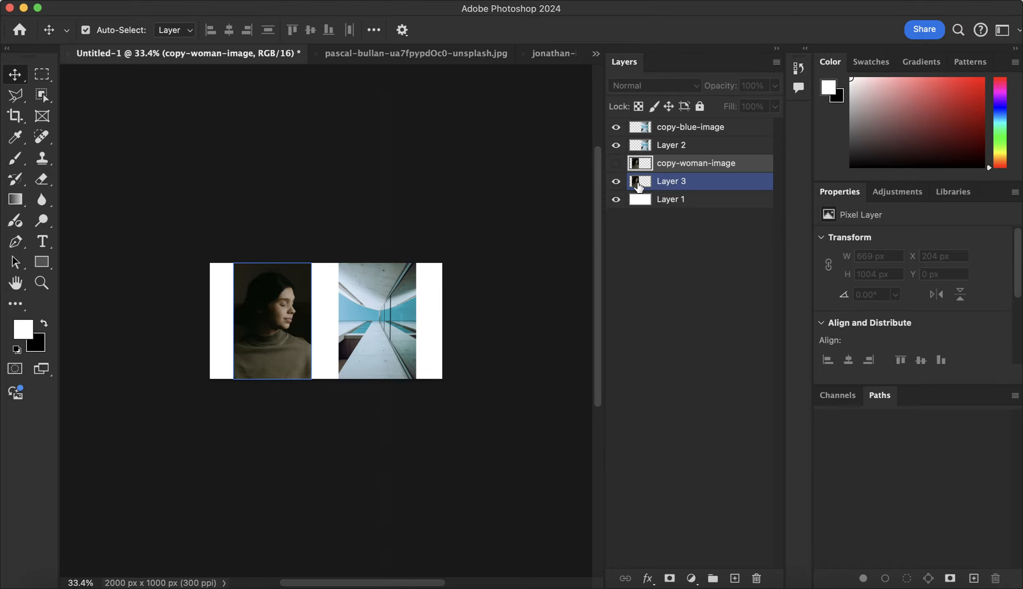
left_click(616, 164)
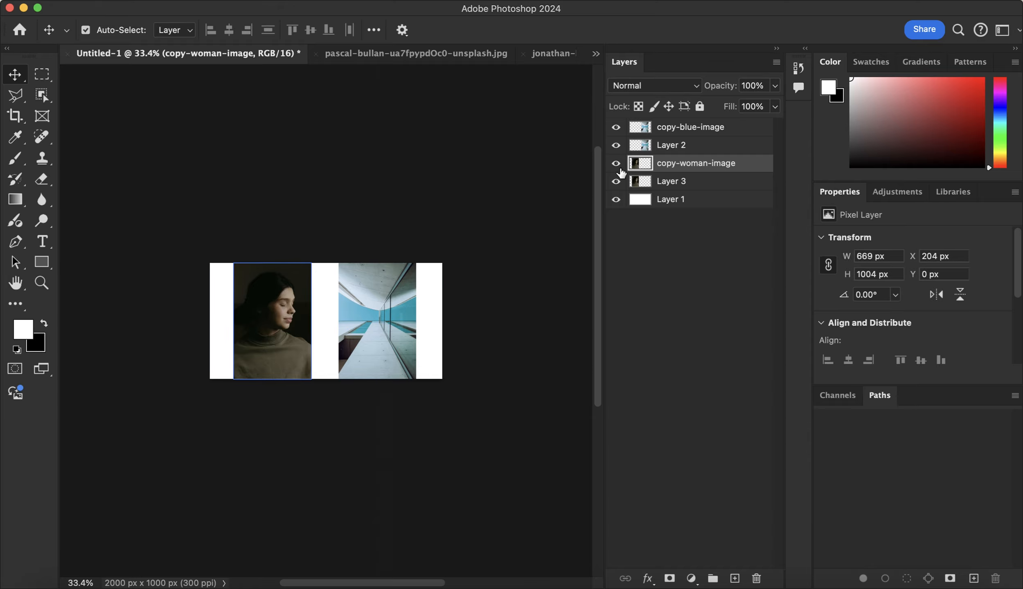
Move the copy-woman-image layer sideways to X 539 px to uncover the original portrait, and return it to X 204 px
left_click_drag(267, 307, 290, 308)
left_click_drag(301, 311, 307, 306)
left_click(266, 303)
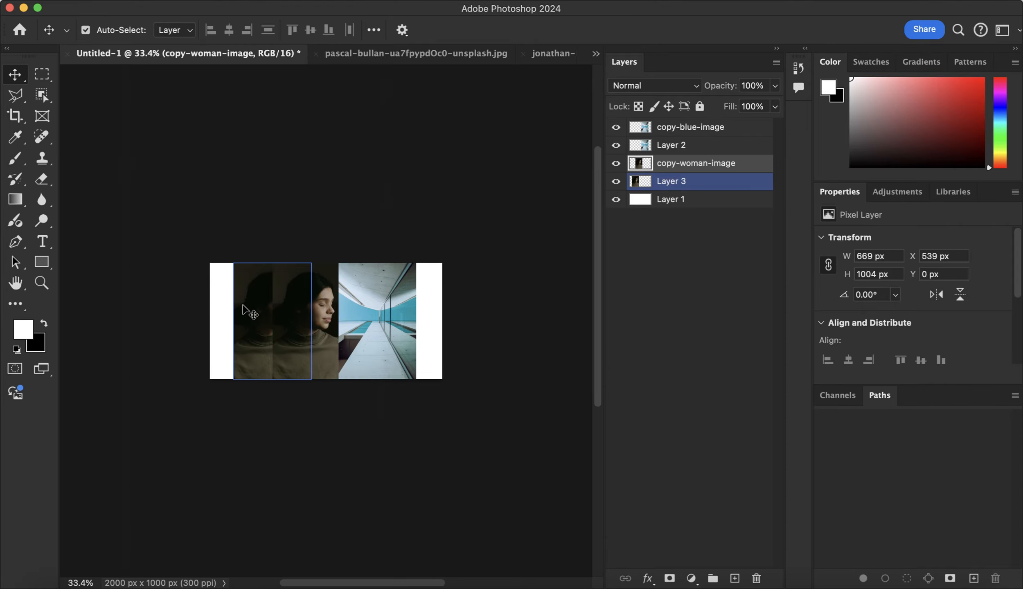
left_click(294, 305)
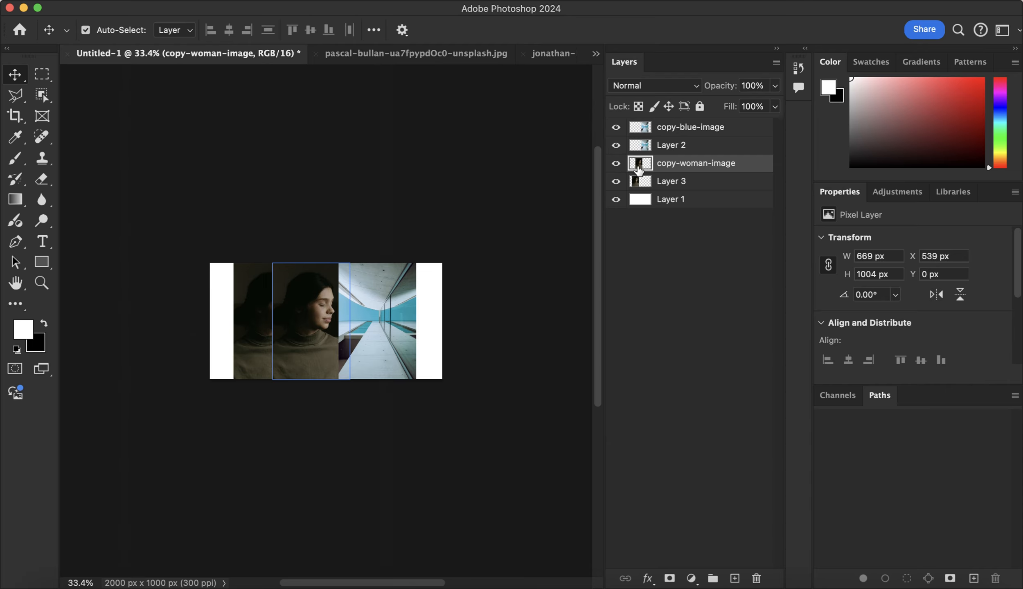
left_click(249, 301)
left_click(287, 295)
left_click_drag(305, 302, 265, 302)
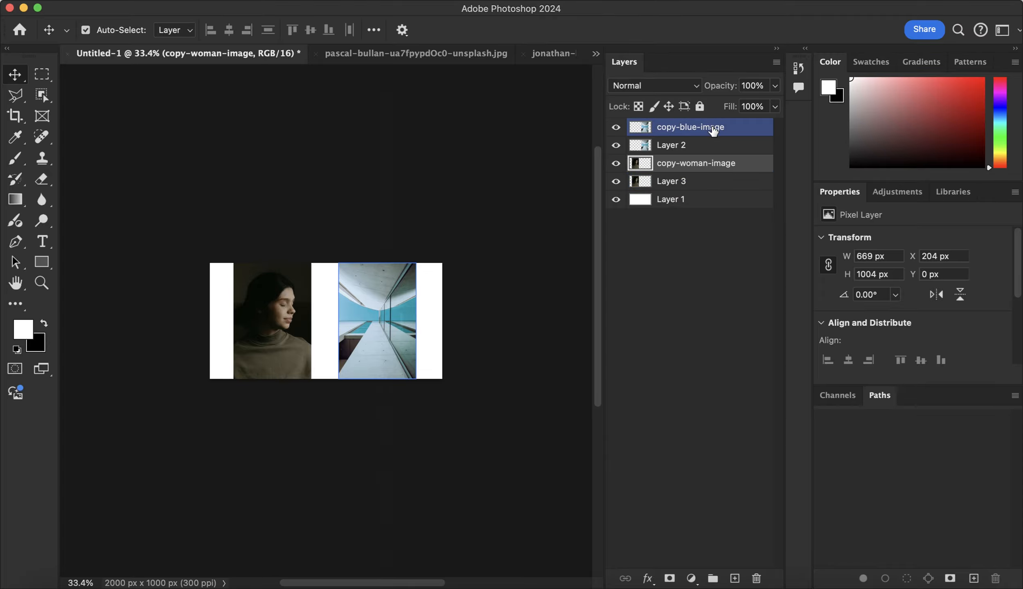
left_click(714, 246)
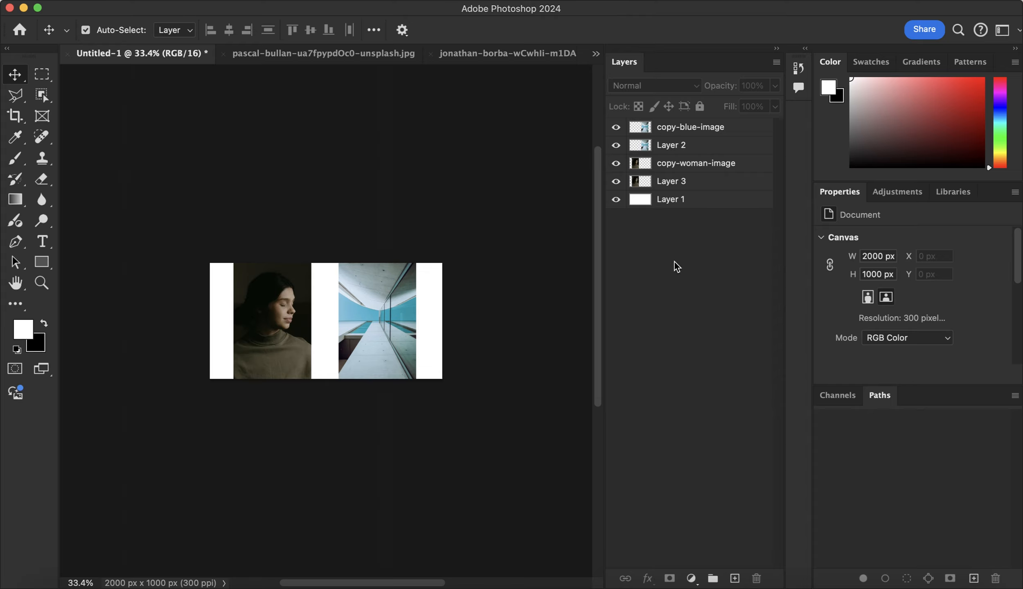
left_click(679, 181)
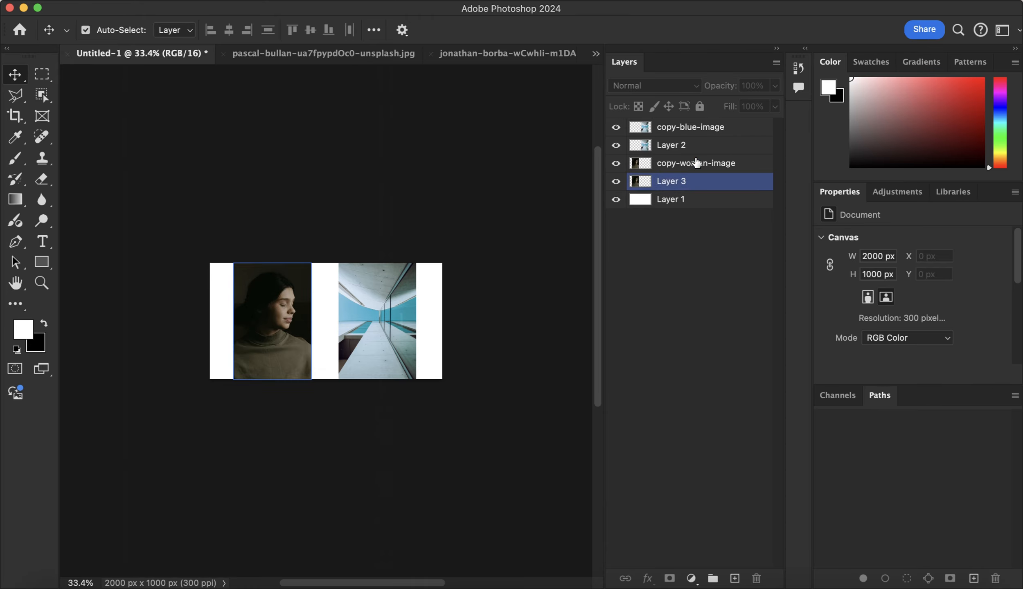
left_click(696, 452)
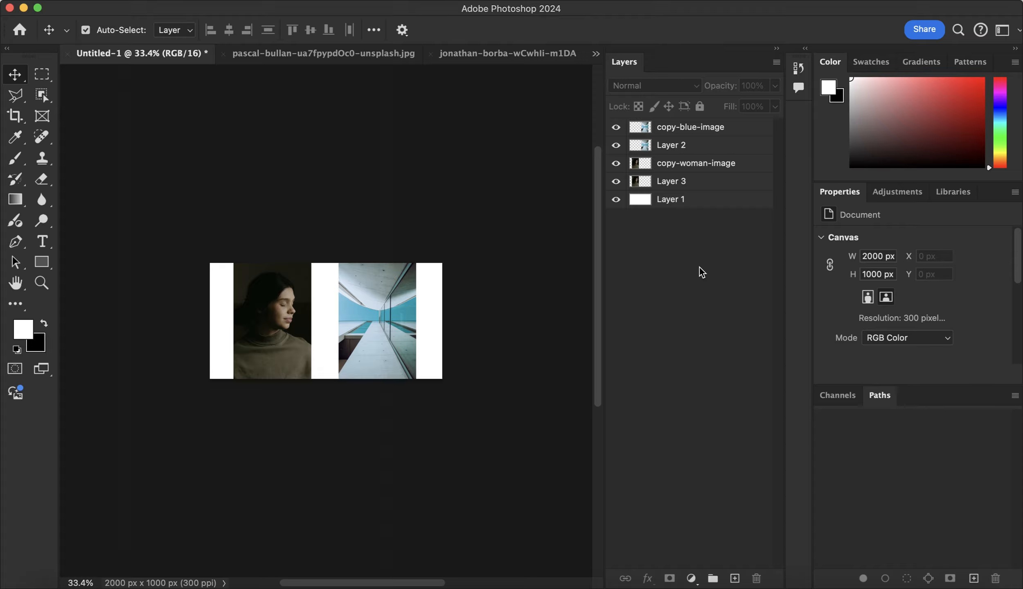
left_click(715, 146)
left_click(710, 434)
right_click(665, 250)
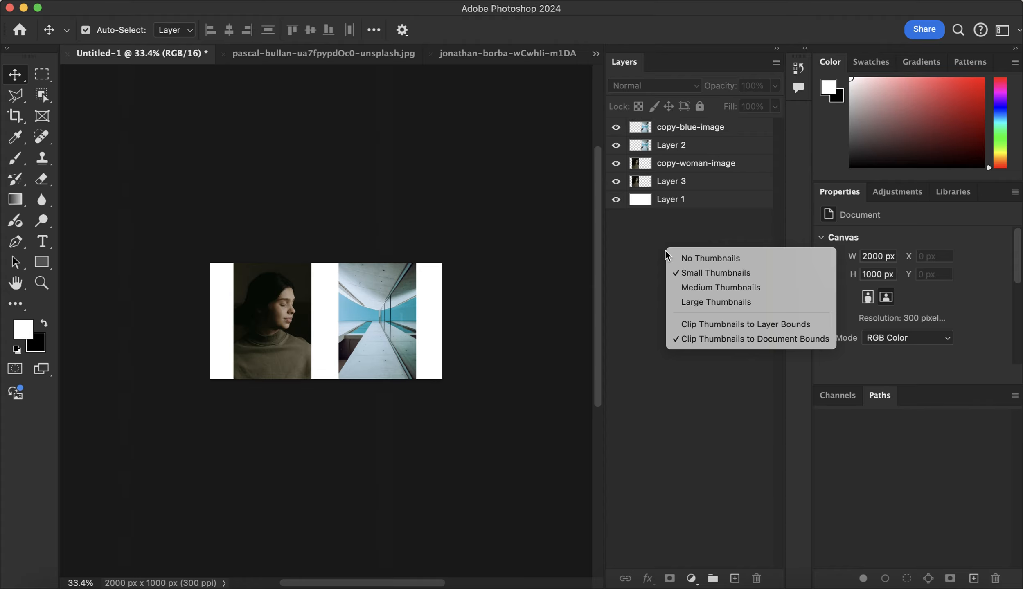
left_click(691, 163)
Start a new layer group above the copy-blue-image layer and name it building
left_click(693, 127)
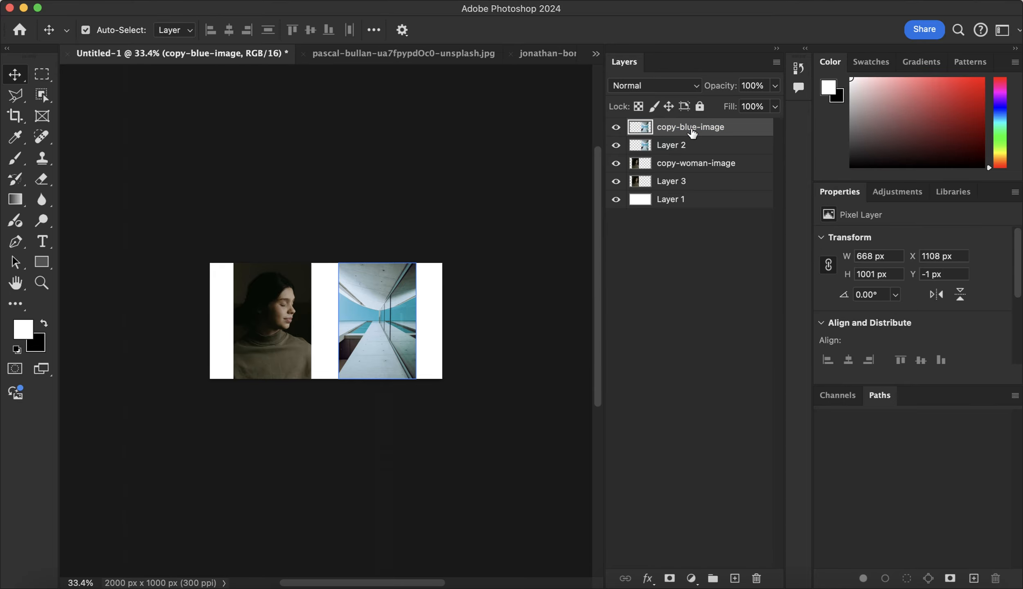
right_click(691, 130)
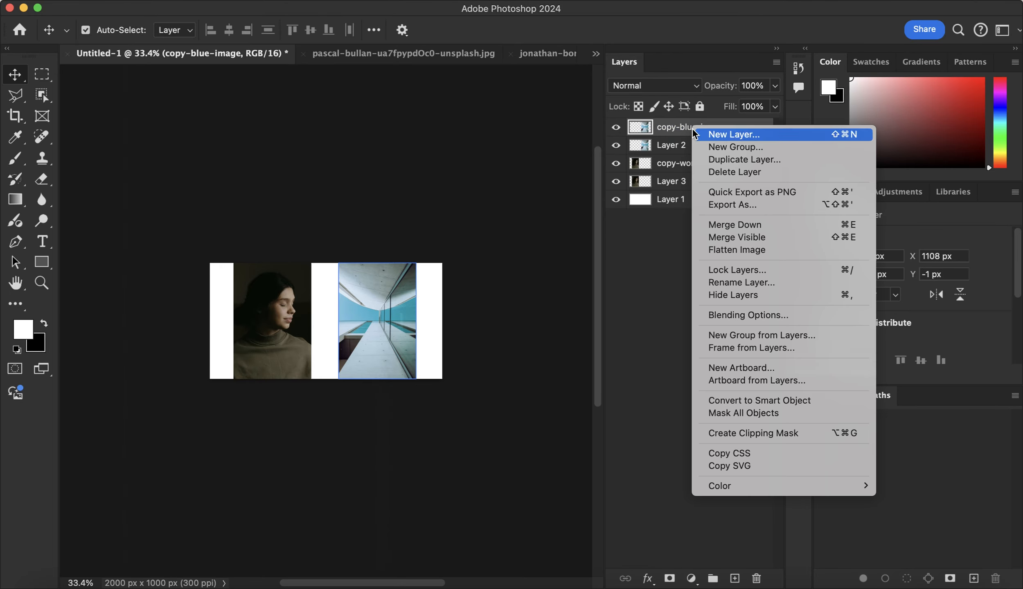
left_click(715, 148)
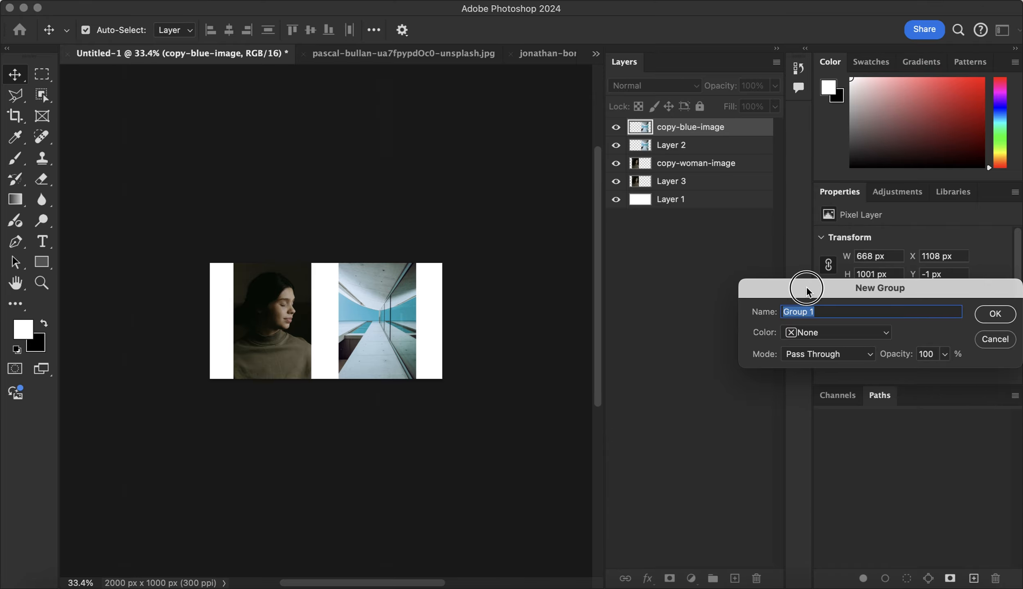
left_click_drag(806, 286, 407, 183)
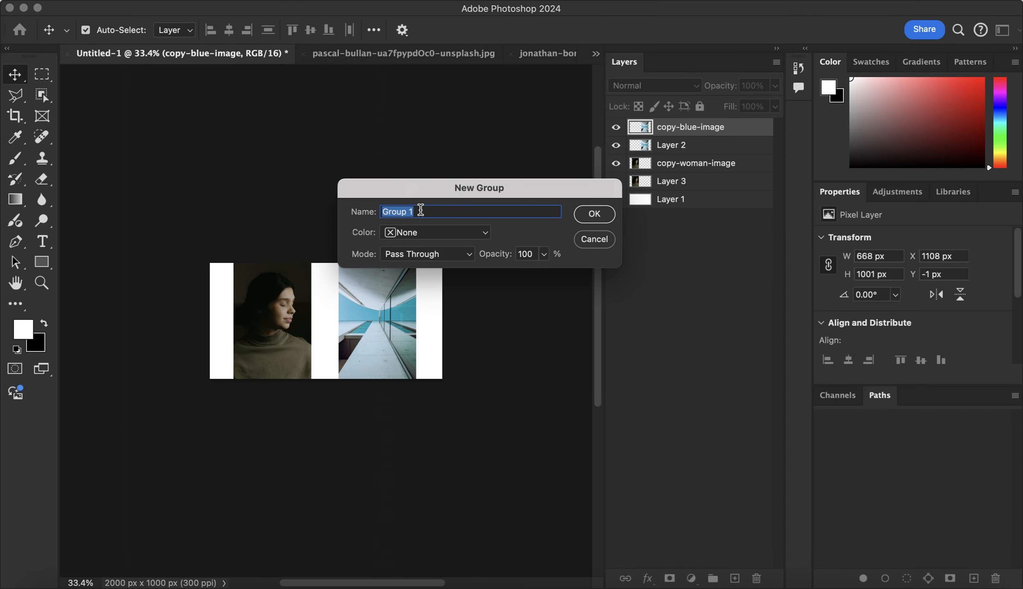
type("architecture")
key("BackSpace")
key("BackSpace")
key("BackSpace")
key("BackSpace")
key("BackSpace")
key("BackSpace")
key("BackSpace")
key("BackSpace")
key("BackSpace")
key("BackSpace")
key("BackSpace")
type("building")
Set the building group's color label to Red and create the group
left_click(424, 232)
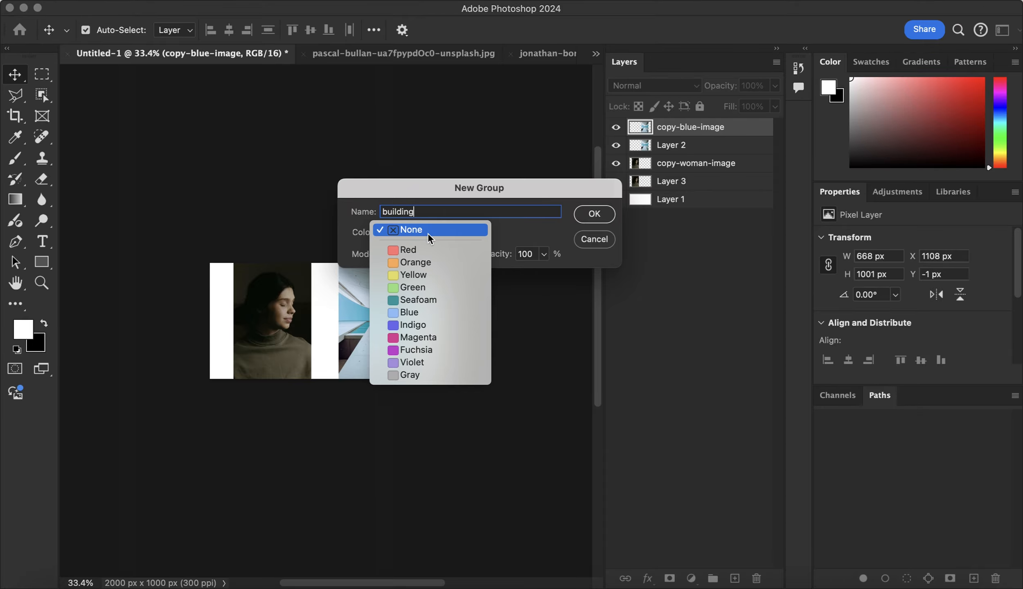
left_click(421, 247)
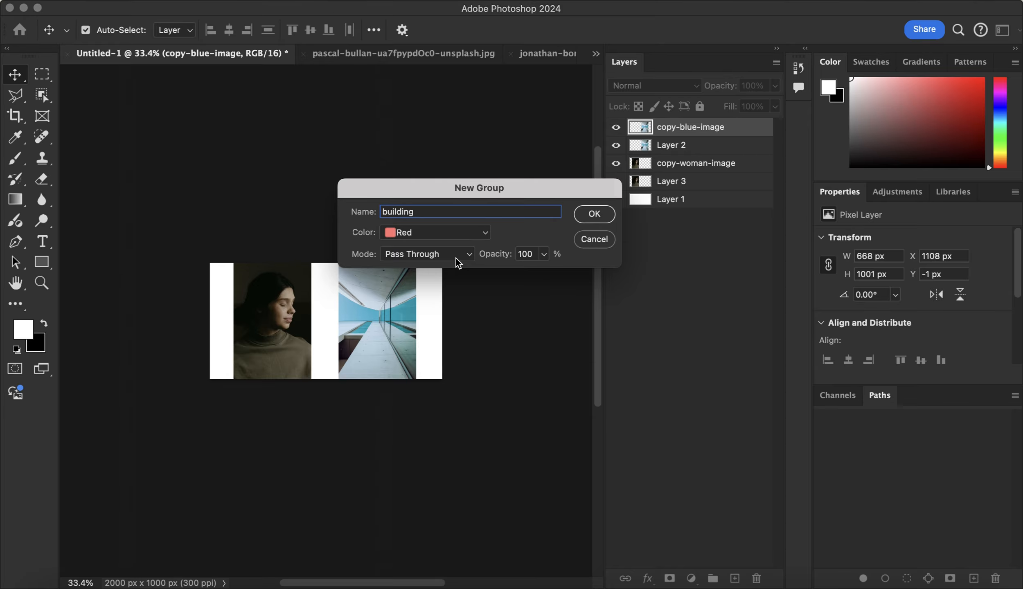
left_click(598, 218)
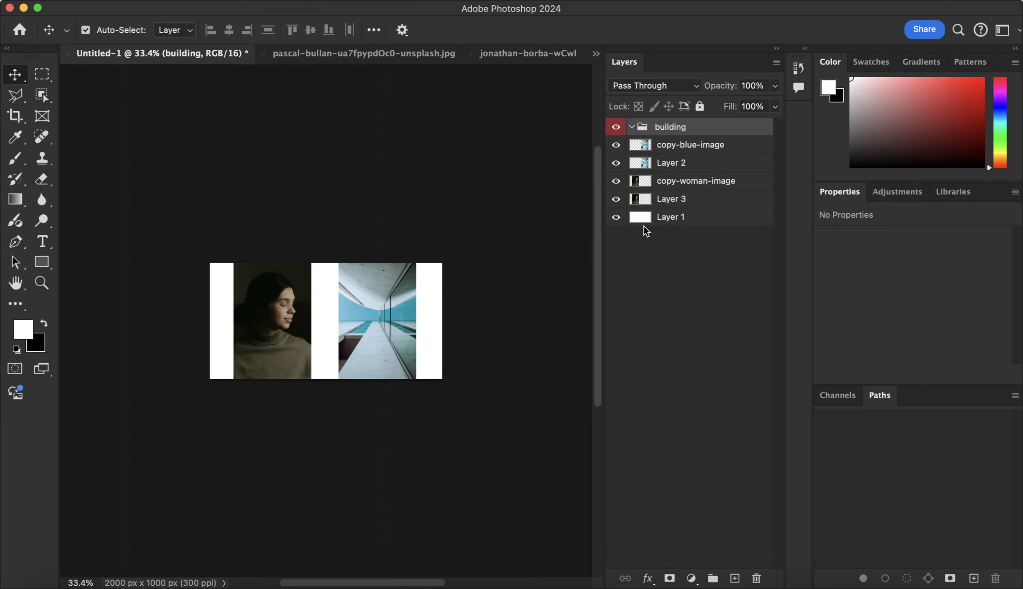
left_click(670, 147)
left_click(658, 133)
left_click(630, 127)
left_click(630, 129)
left_click(632, 129)
Select the copy-blue-image and Layer 2 layers together and move them into the building group
left_click(693, 148)
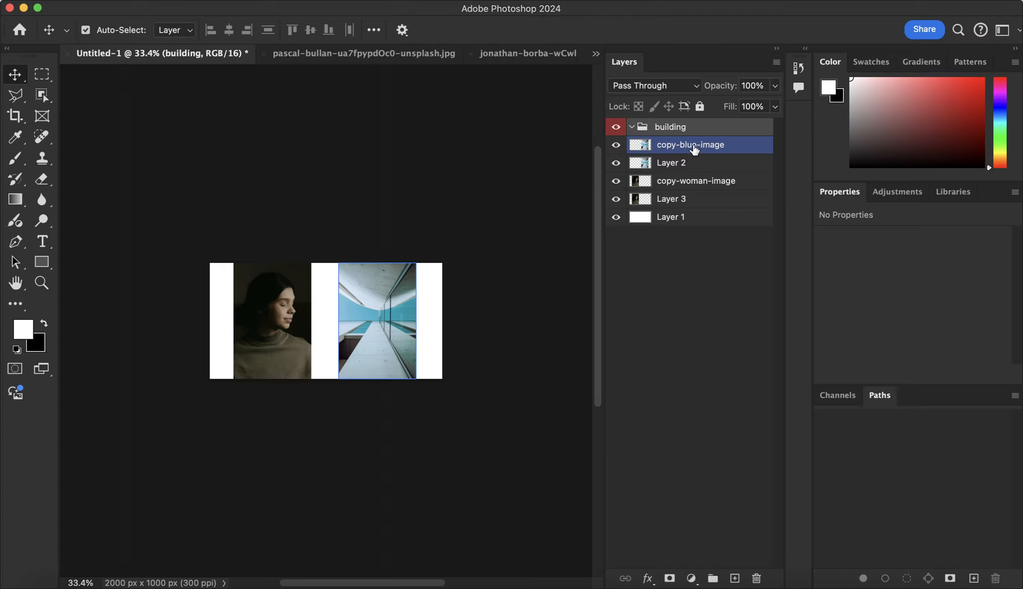
left_click(687, 163)
left_click(689, 151)
left_click(695, 150)
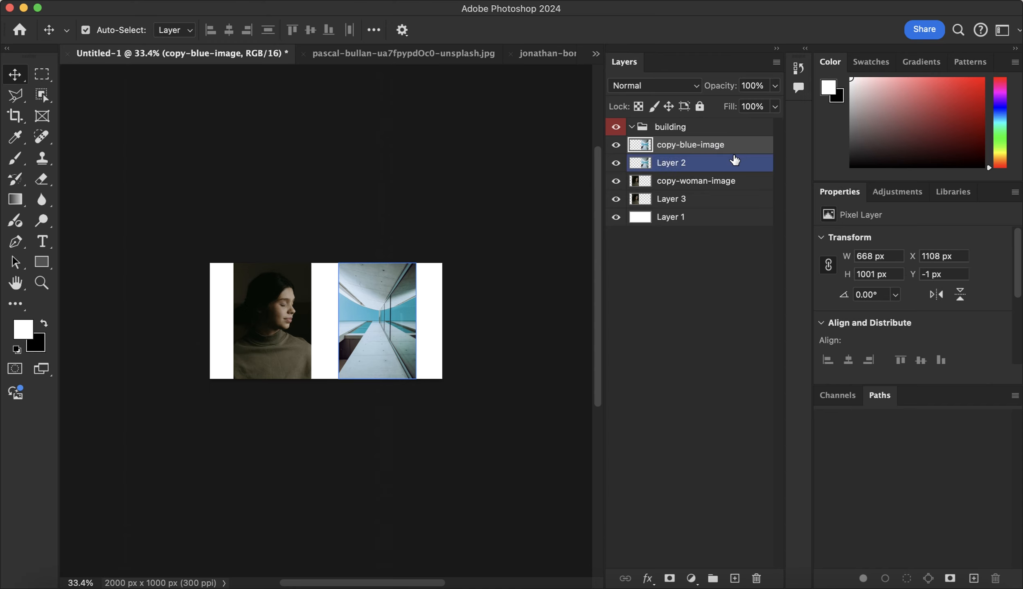
left_click(694, 163, "shift")
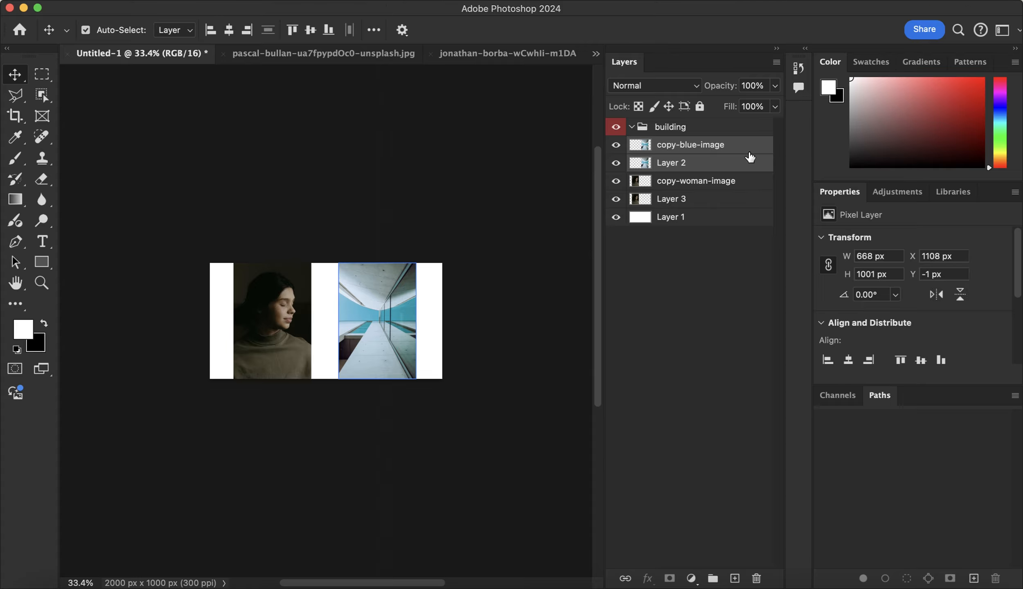
left_click(733, 148)
left_click_drag(733, 148, 696, 130)
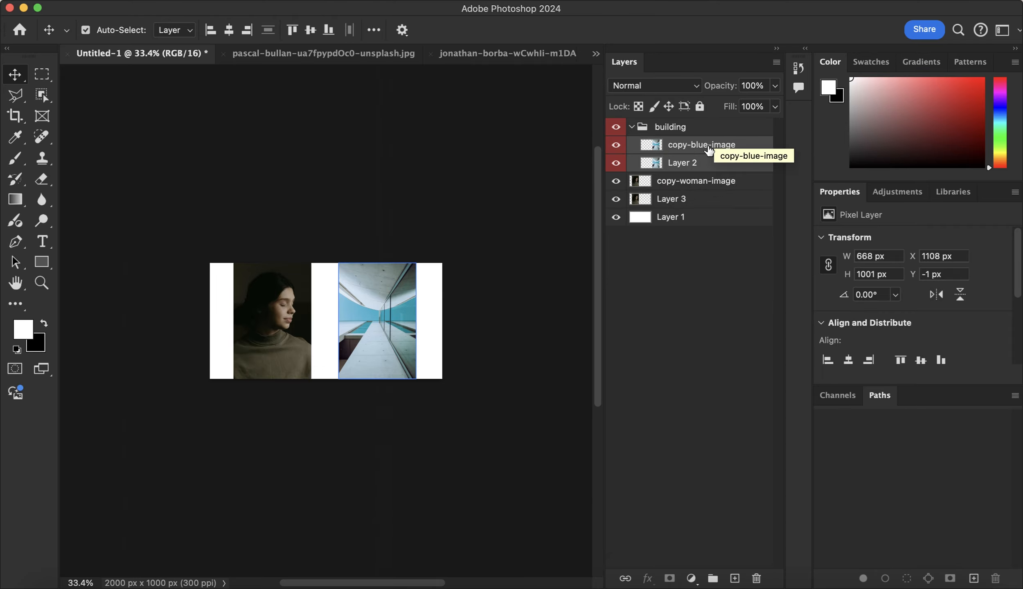
Toggle the building group open and closed, leaving it collapsed
left_click(632, 129)
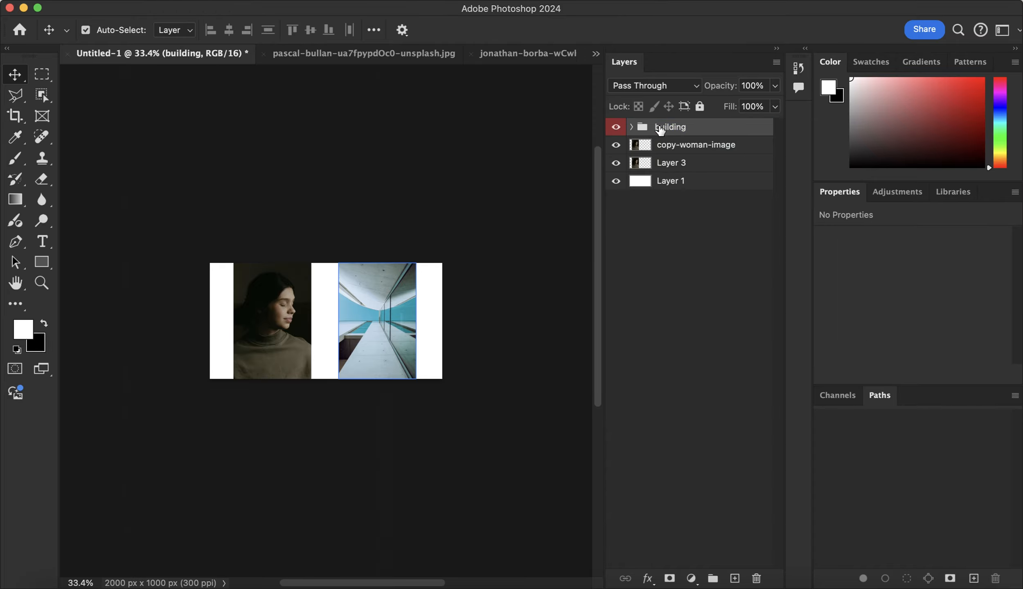
left_click(631, 128)
left_click(631, 127)
left_click(631, 127)
left_click(632, 128)
left_click(631, 127)
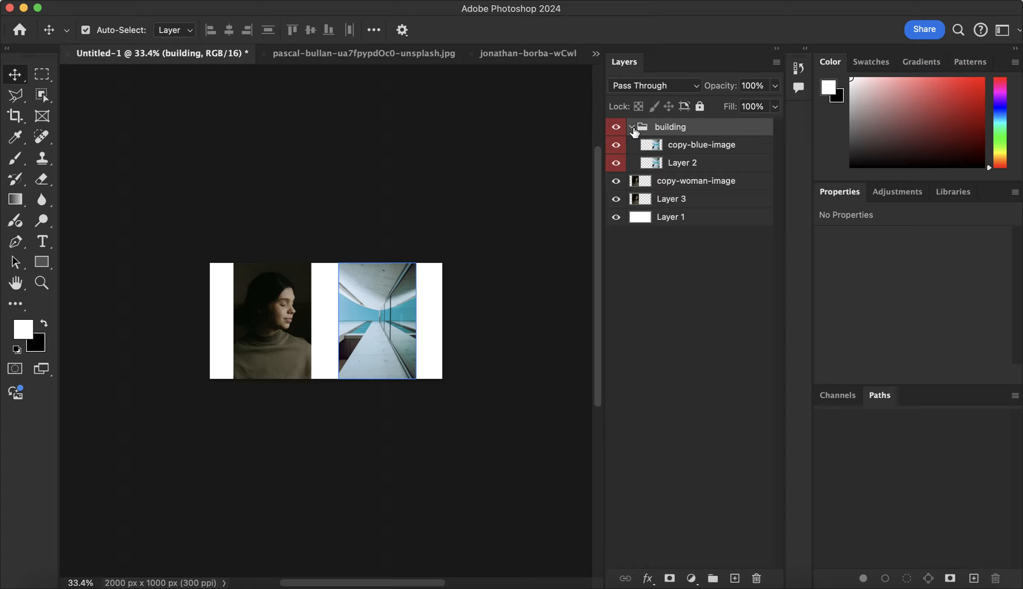
left_click(631, 128)
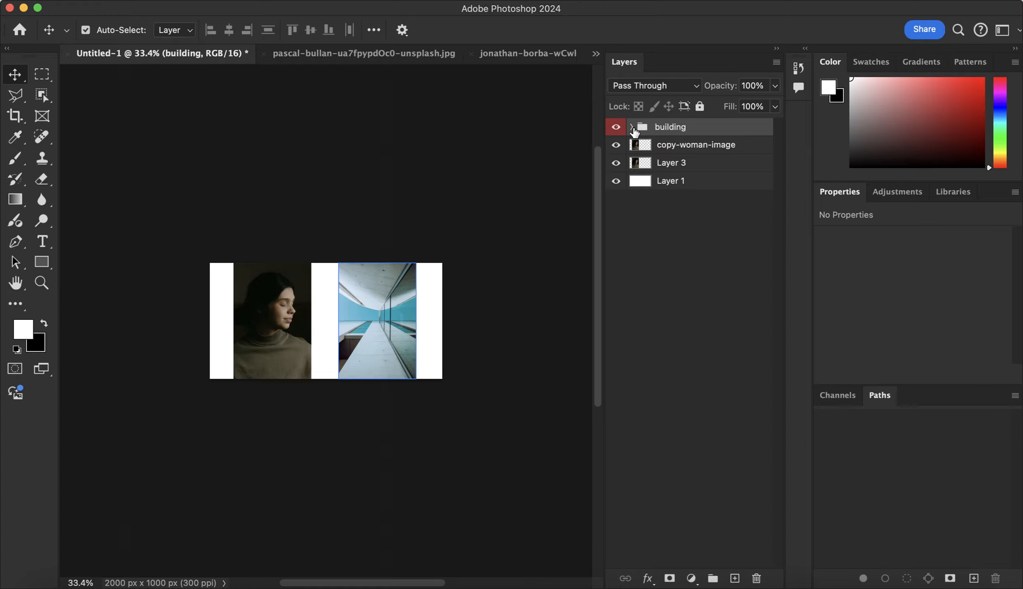
Select Layer 3 and copy-woman-image and create a new layer group named Woman with a Yellow color label
left_click(685, 171)
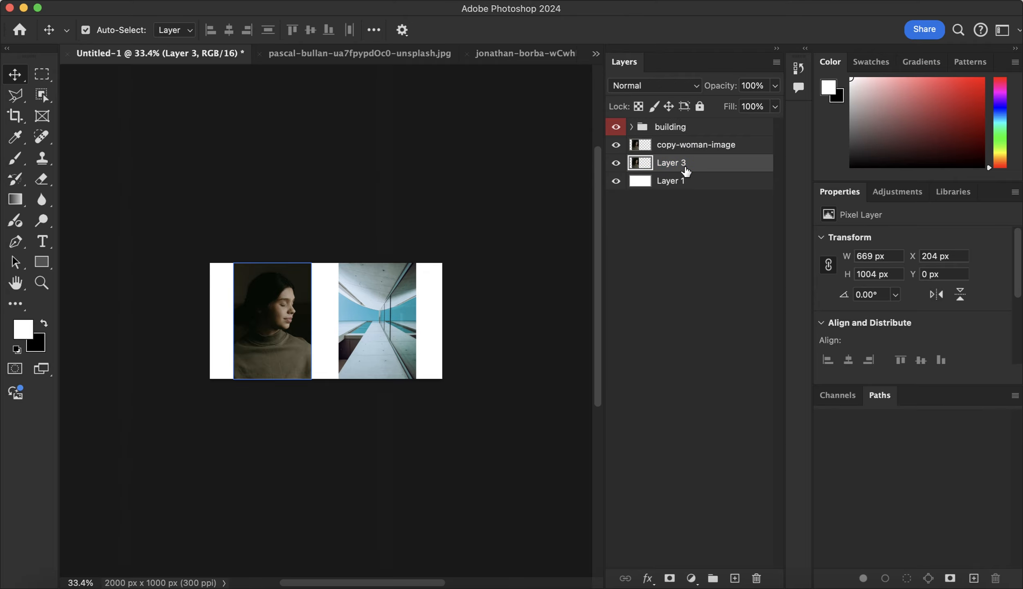
left_click(709, 148, "shift")
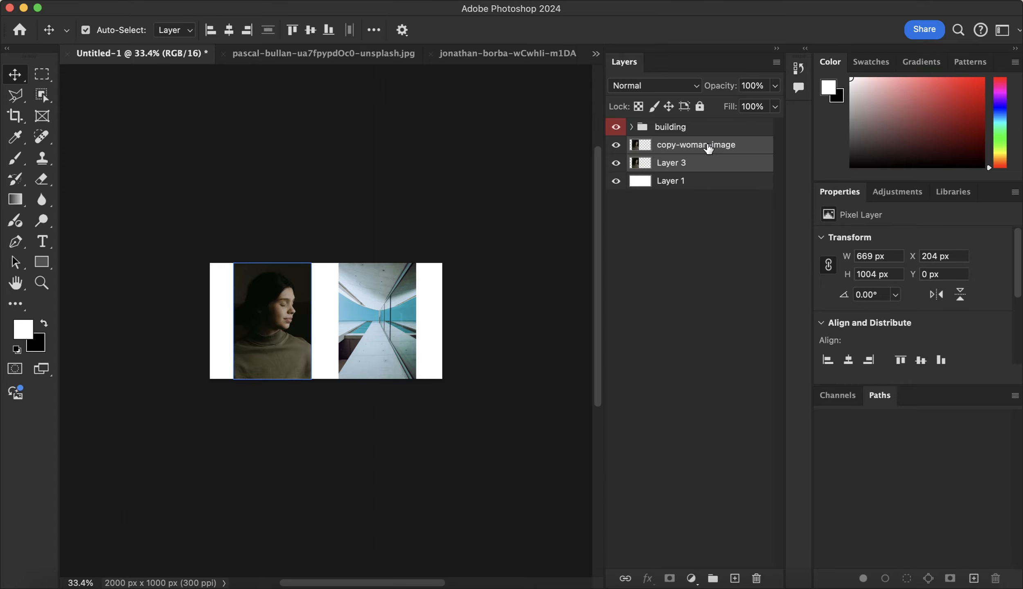
right_click(708, 148)
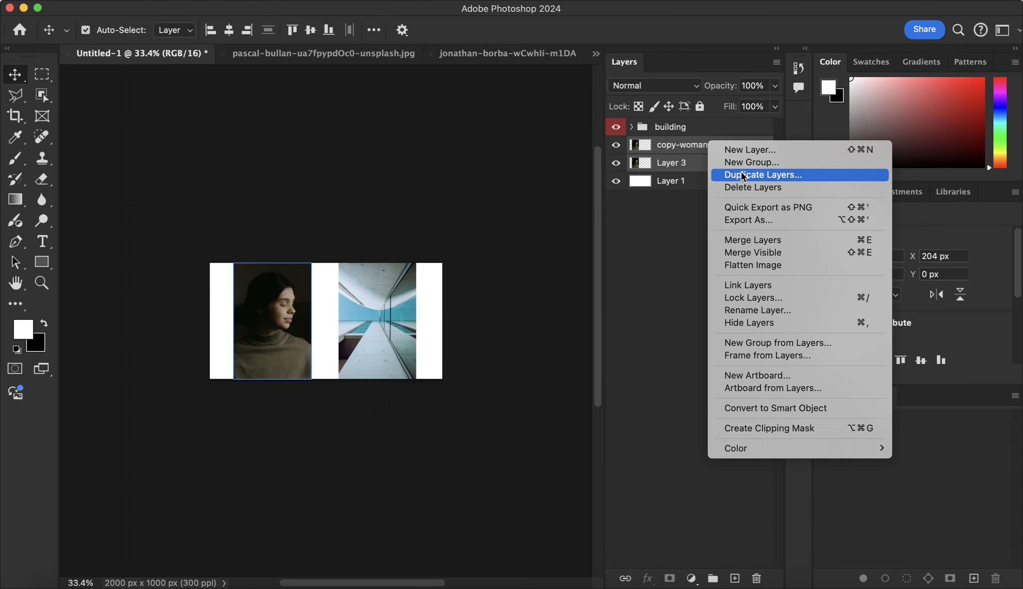
left_click(757, 160)
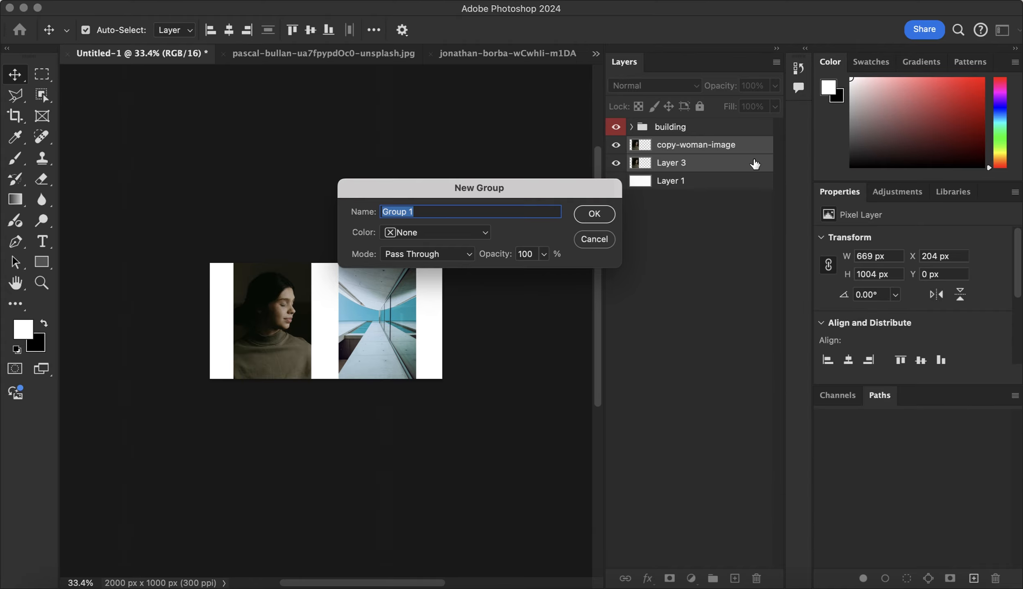
type("Woman")
left_click(409, 229)
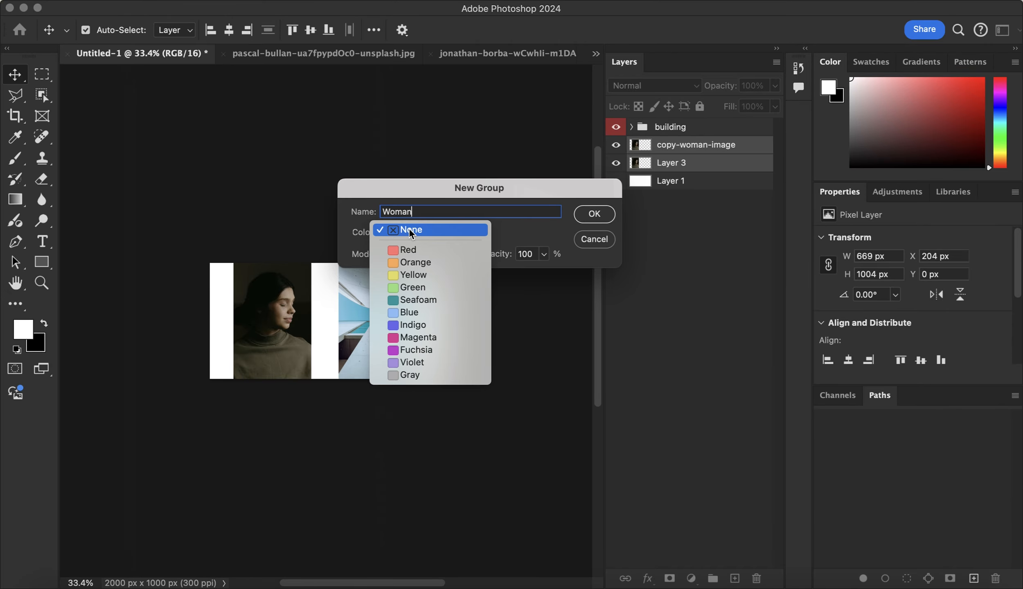
left_click(409, 275)
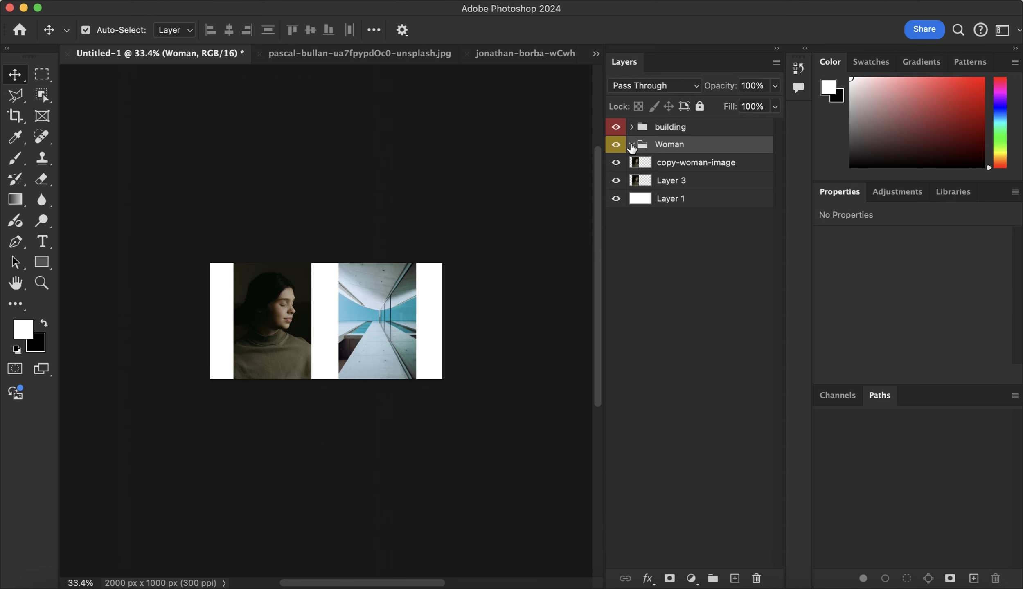
Move the copy-woman-image and Layer 3 layers into the Woman group and collapse it
left_click(695, 163)
left_click(686, 183)
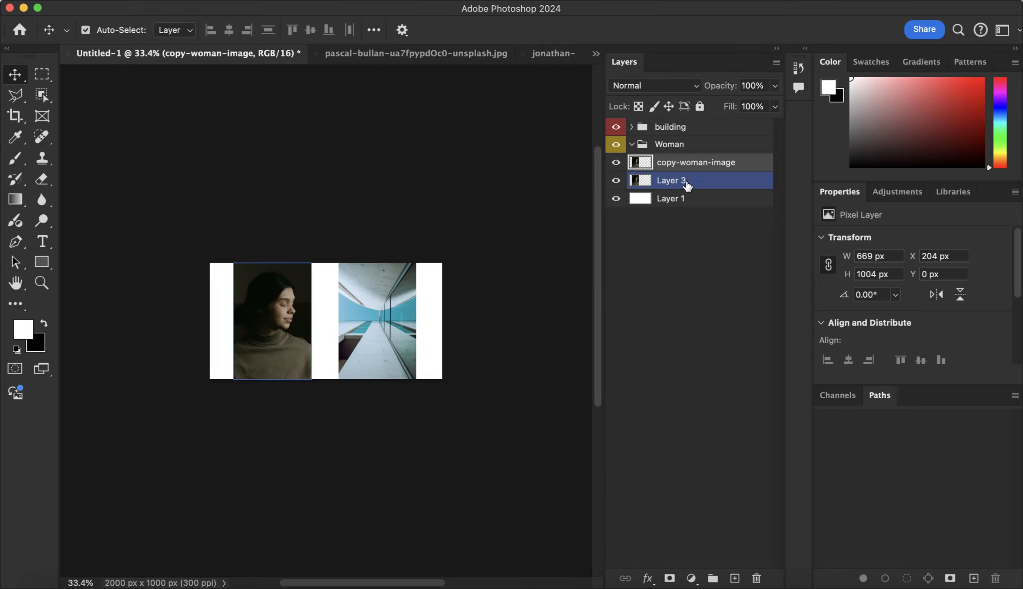
left_click_drag(695, 168, 675, 144)
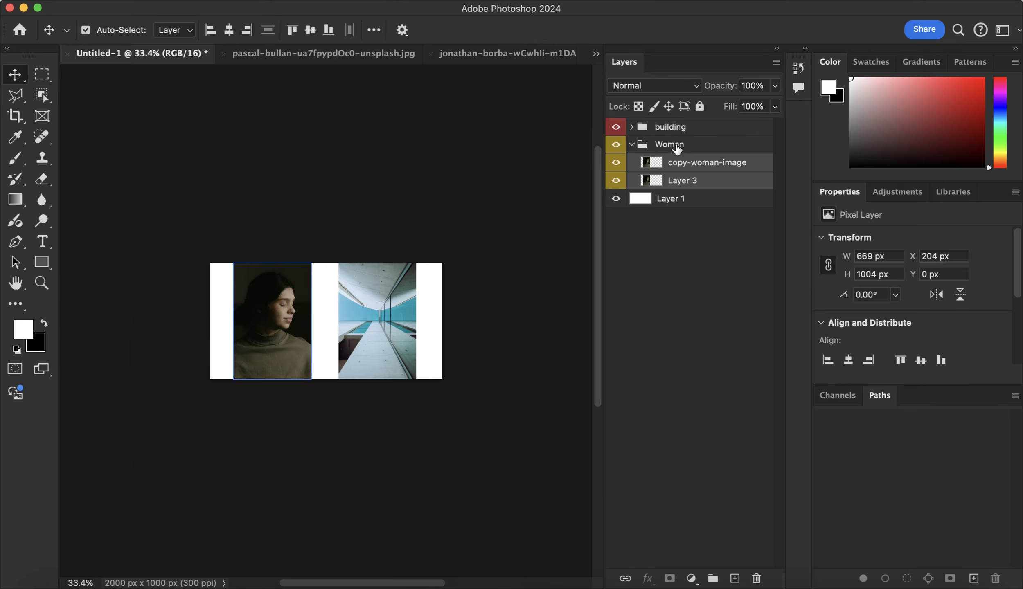
left_click(675, 144)
left_click(631, 145)
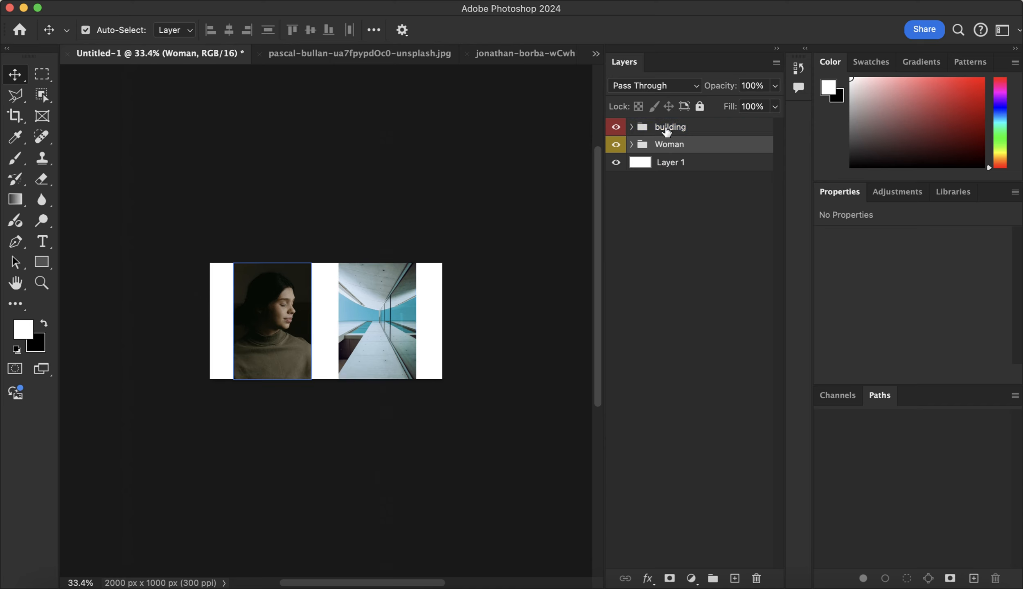
Expand the building group and rename its Layer 2 layer as building-1
left_click(633, 130)
left_click(683, 162)
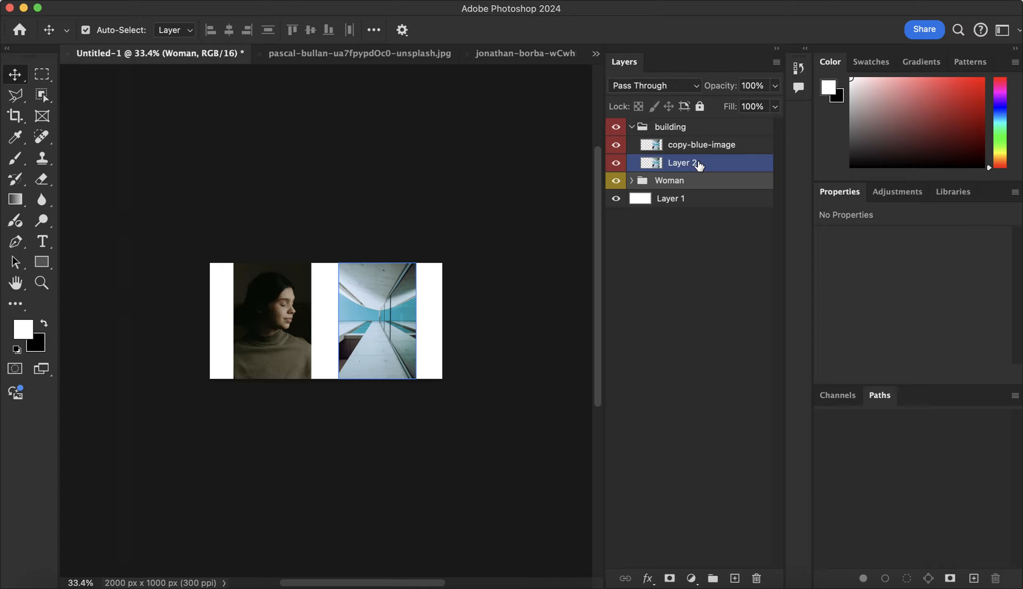
left_click(667, 129)
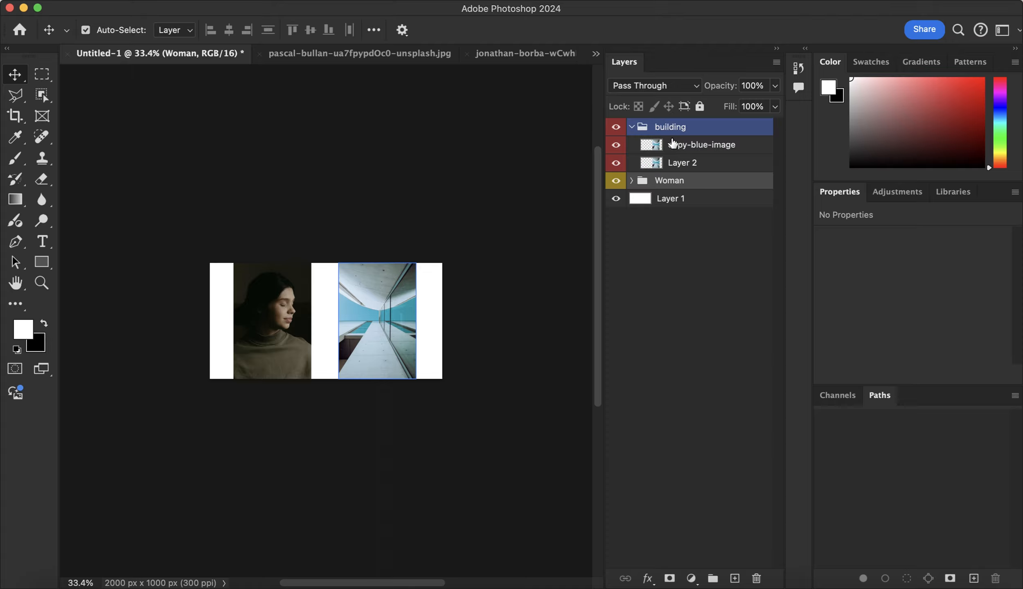
left_click(671, 146)
left_click(691, 163)
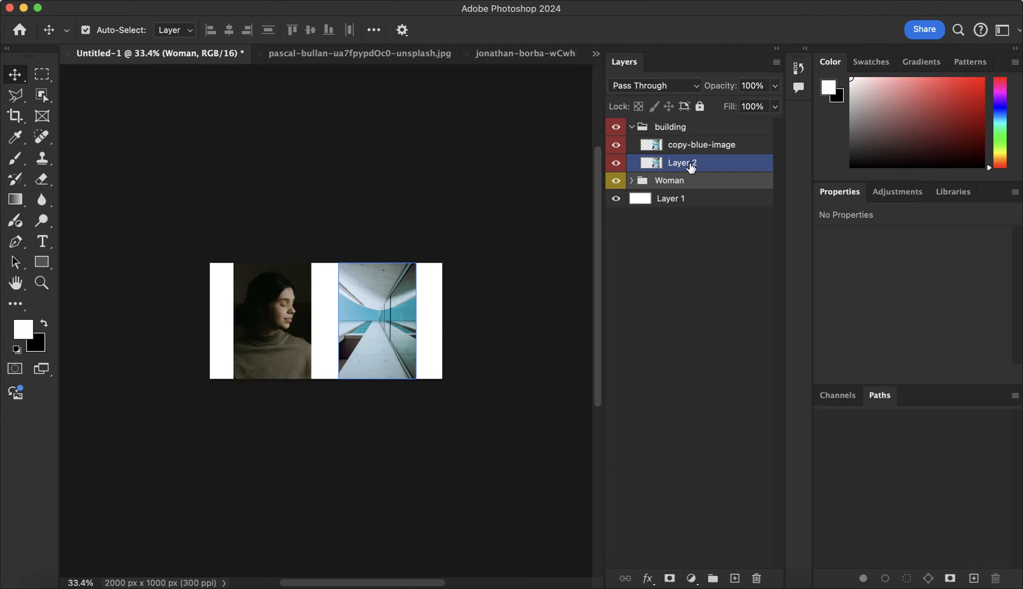
left_click(691, 147)
left_click(688, 164)
right_click(682, 164)
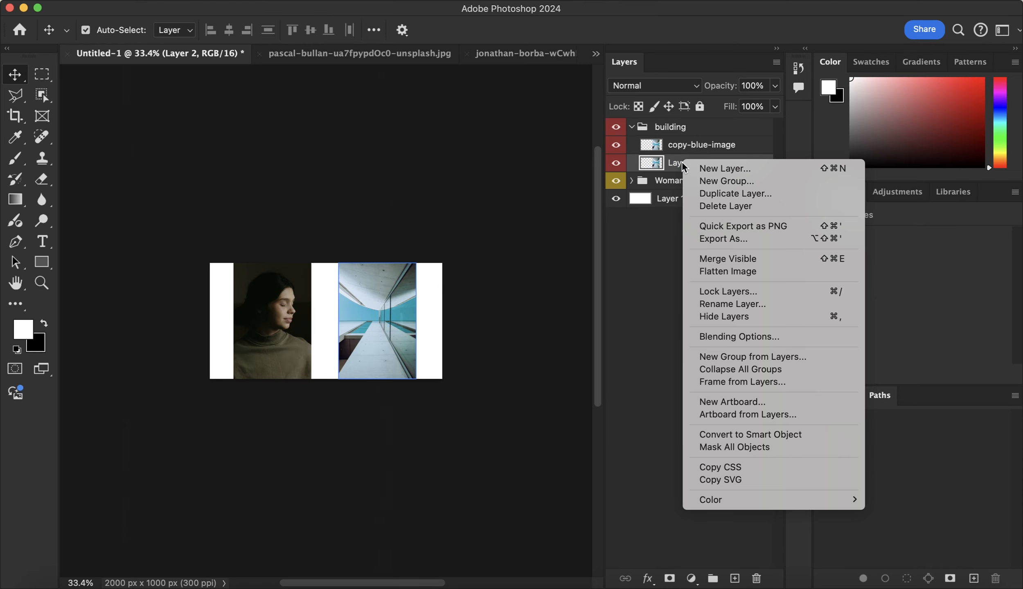
left_click(729, 304)
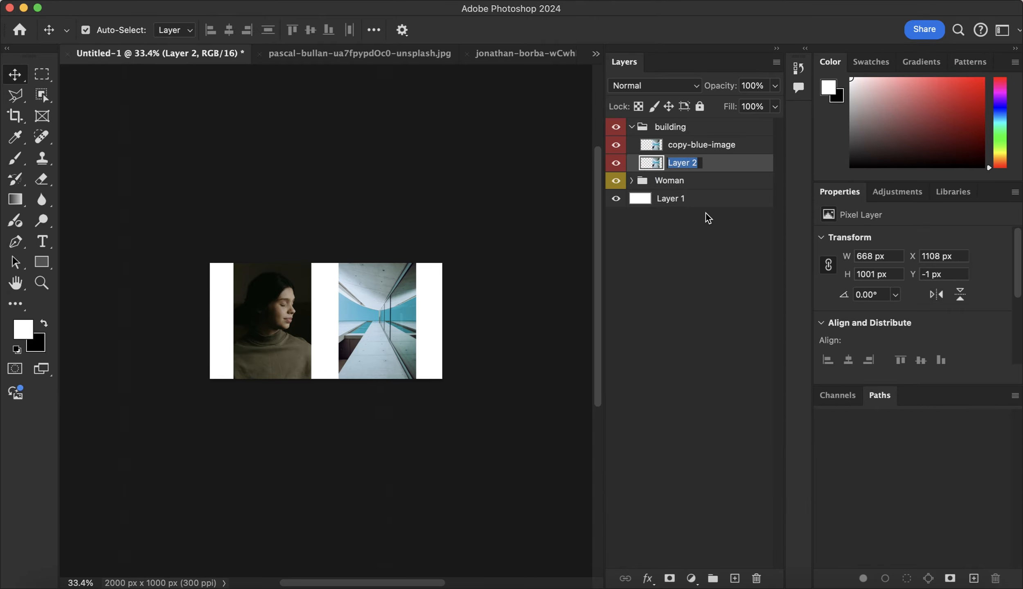
key("BackSpace")
type("building-1")
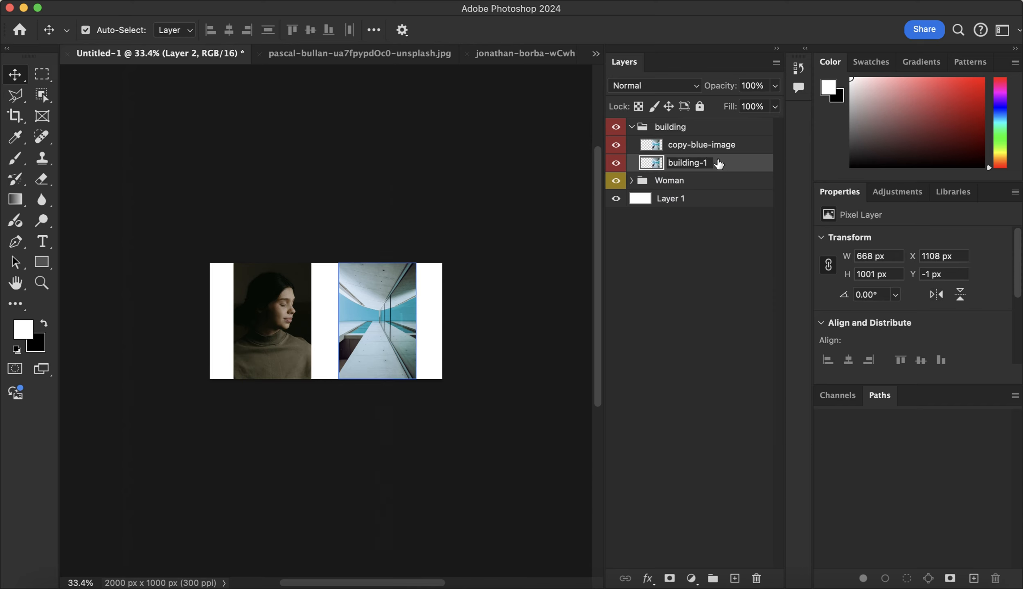
Rename the copy-blue-image layer as building-2 and collapse the building group
left_click(727, 148)
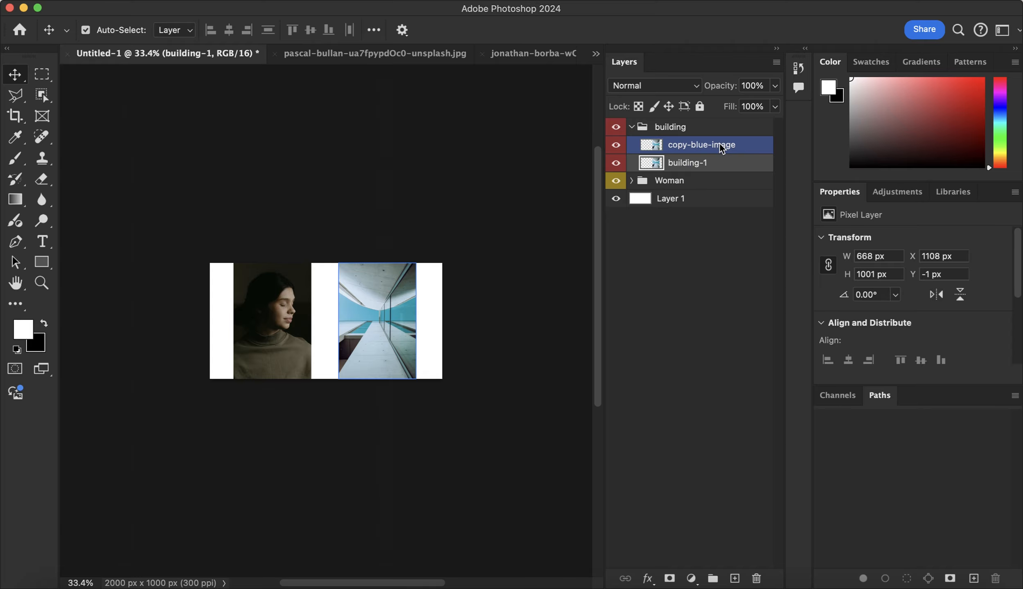
right_click(719, 144)
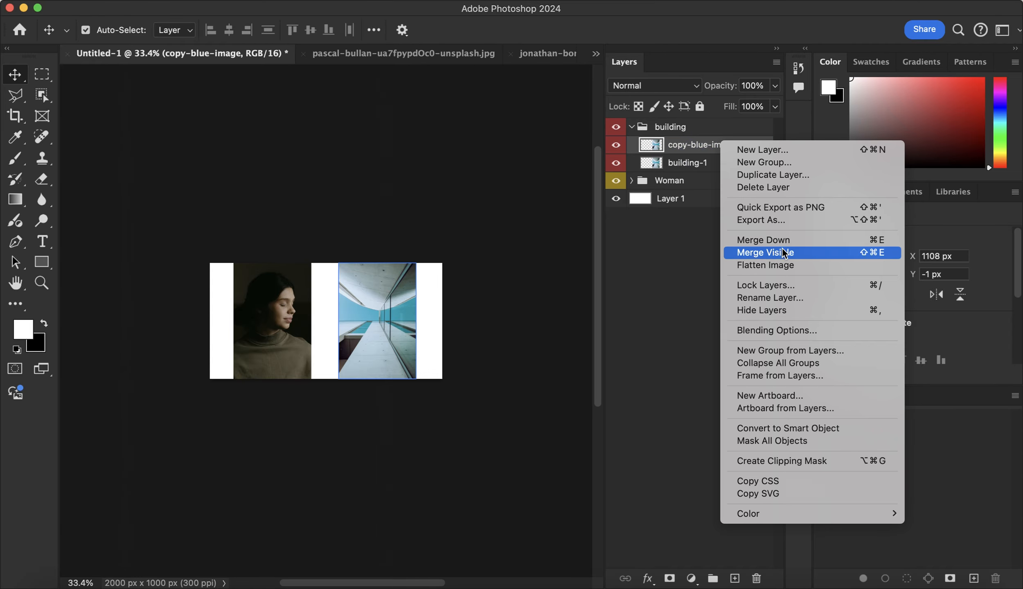
left_click(764, 292)
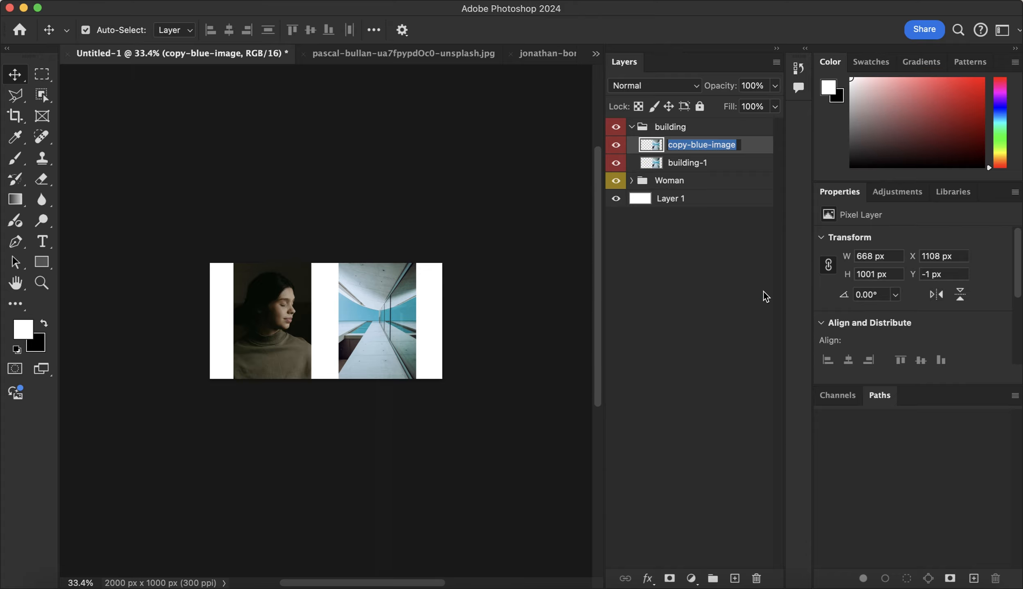
type("building-2")
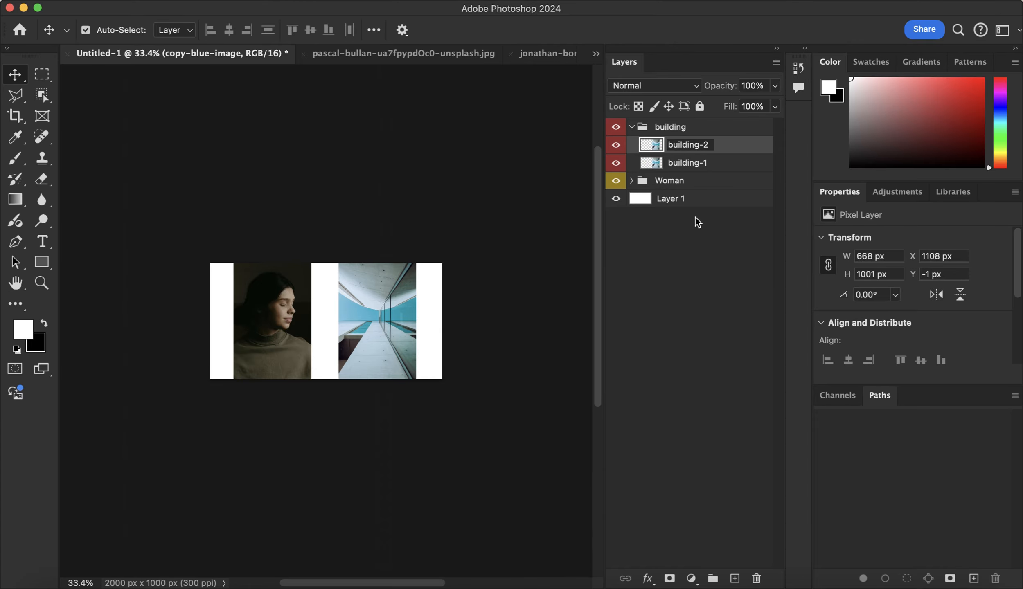
left_click(695, 181)
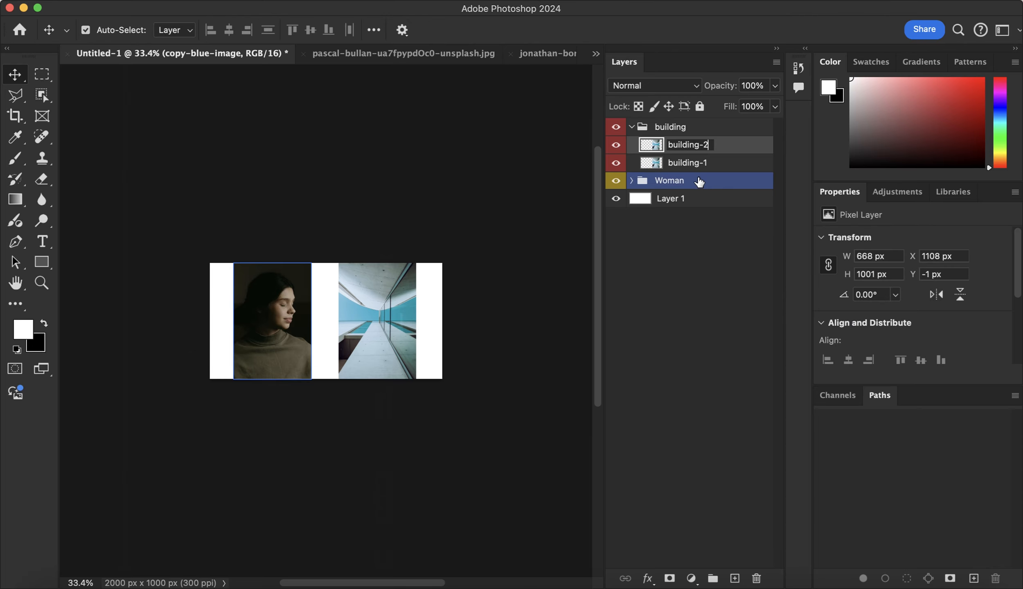
left_click(716, 164)
left_click(648, 128)
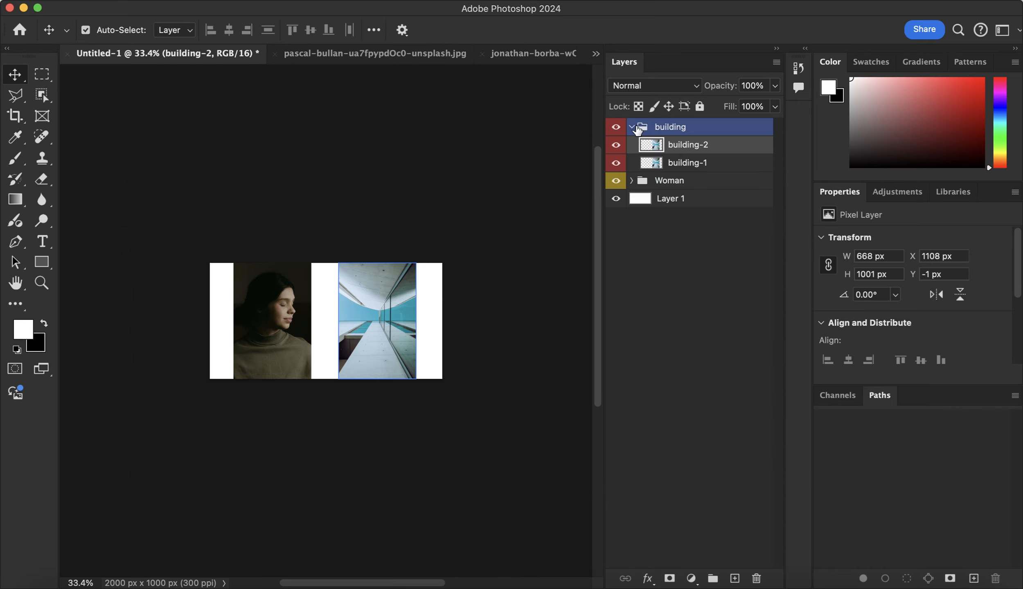
left_click(631, 127)
Expand the Woman group and rename its Layer 3 layer as woman-1
left_click(632, 147)
left_click(631, 145)
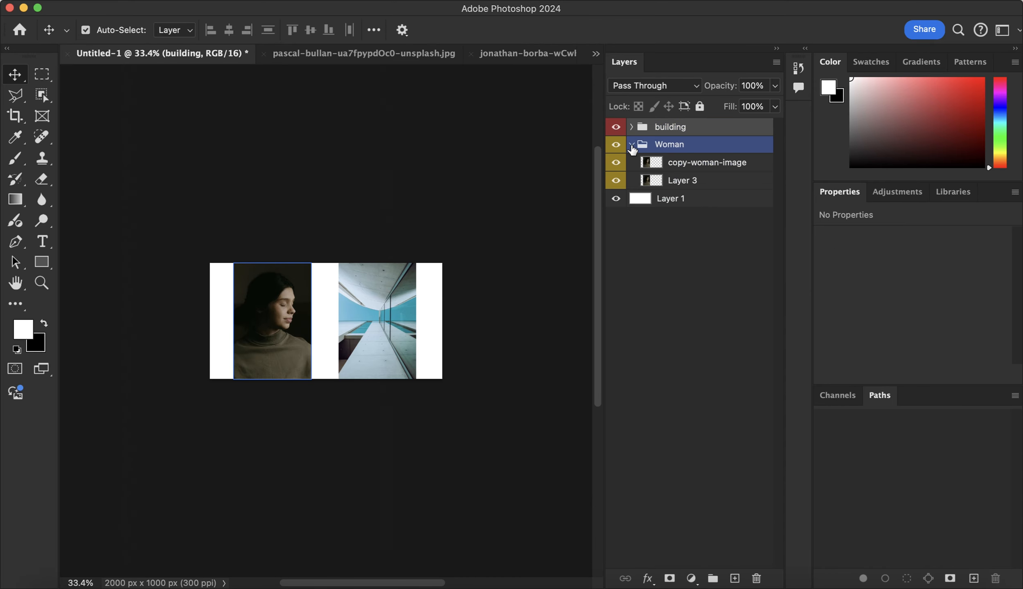
left_click(688, 180)
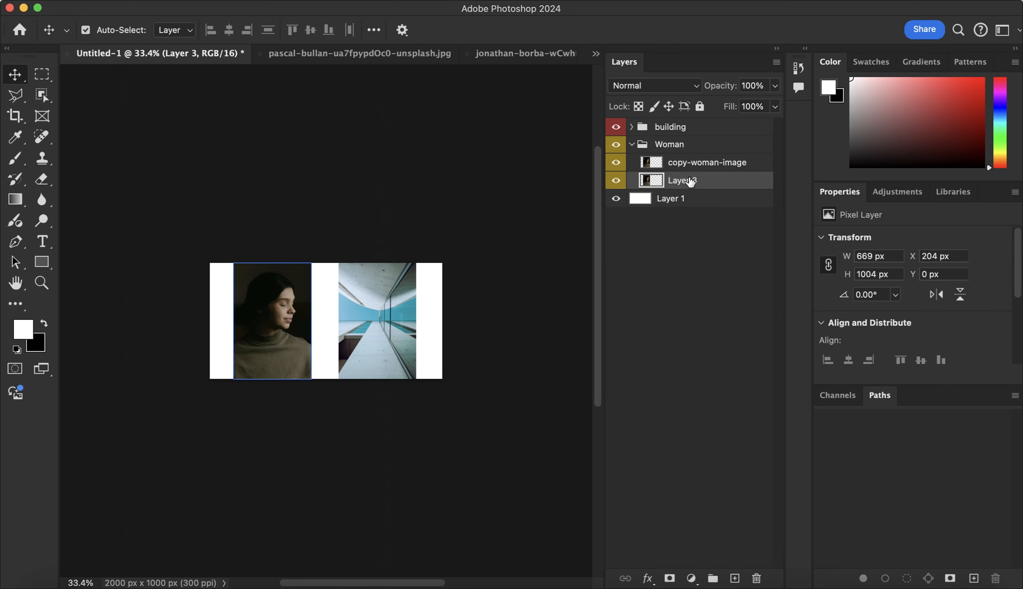
right_click(690, 180)
left_click(737, 316)
type("wo,man-")
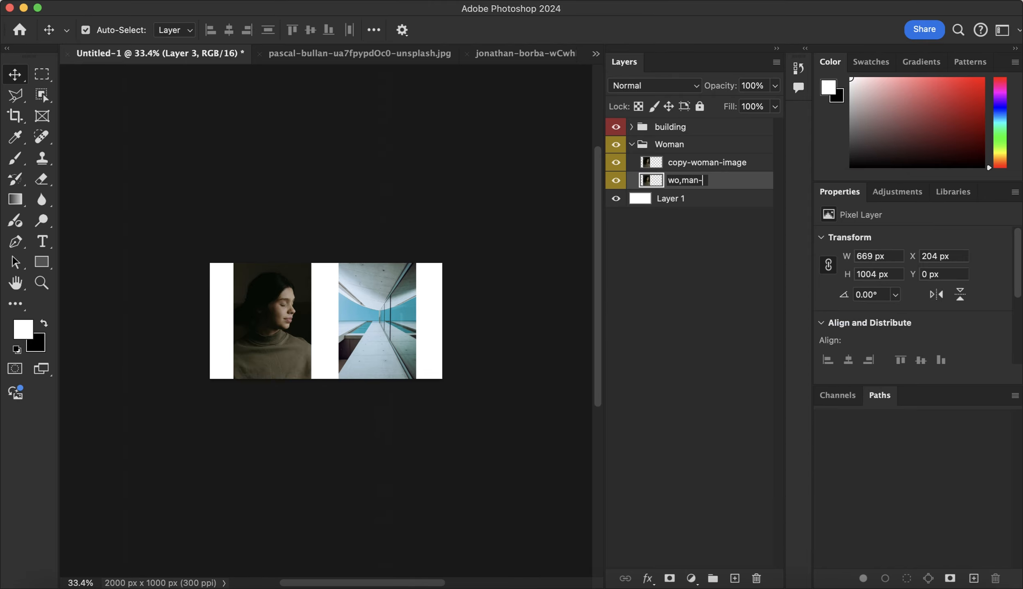
type("1")
key("Left")
key("Left")
key("Left")
key("Left")
key("BackSpace")
Rename the copy-woman-image layer as woman-2 and collapse the Woman group
left_click(728, 162)
right_click(728, 163)
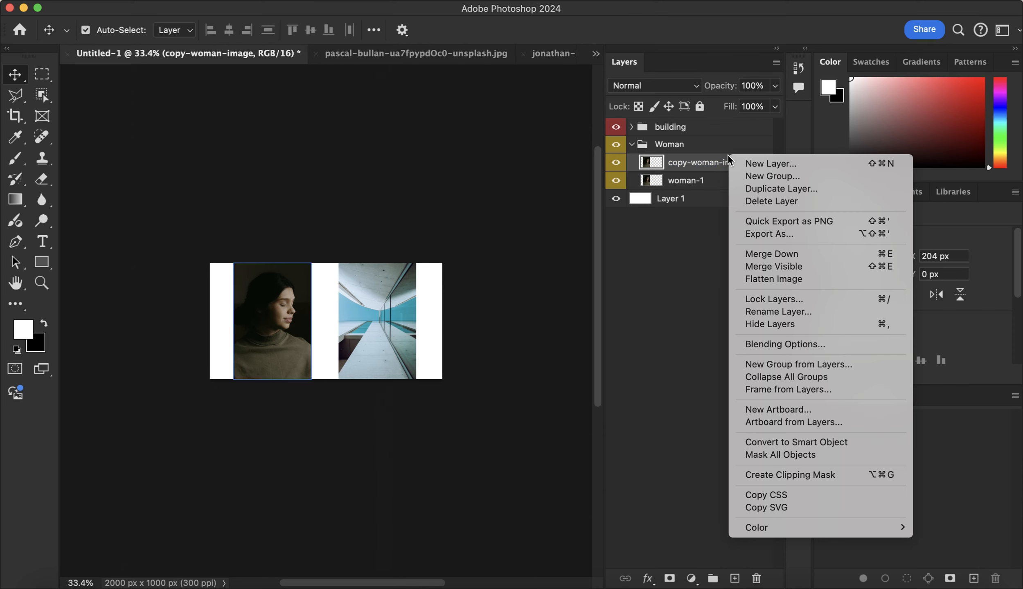
left_click(761, 312)
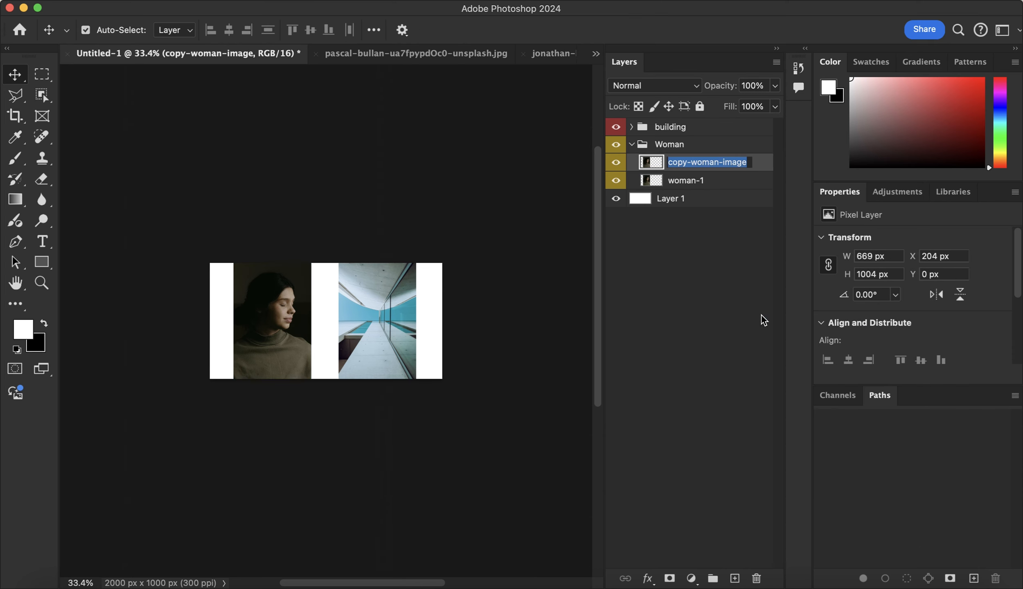
type("woman-2")
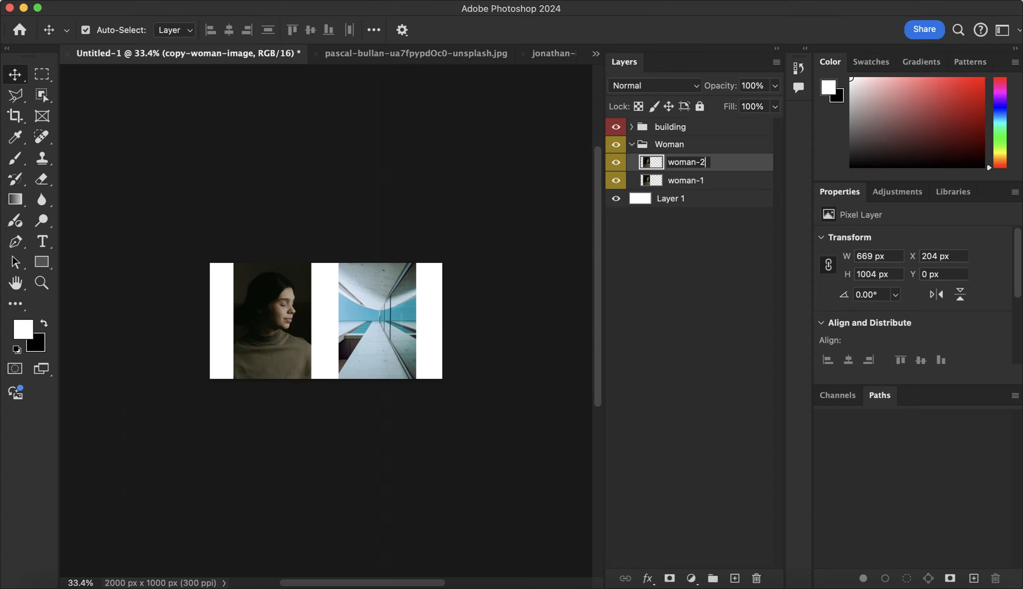
key("Return")
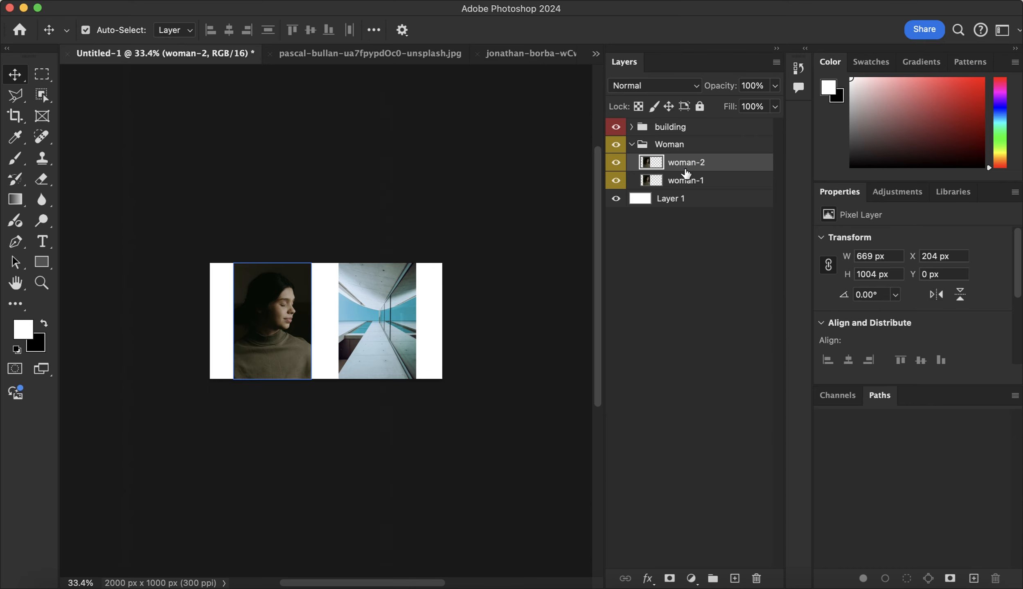
left_click(632, 144)
left_click(652, 132)
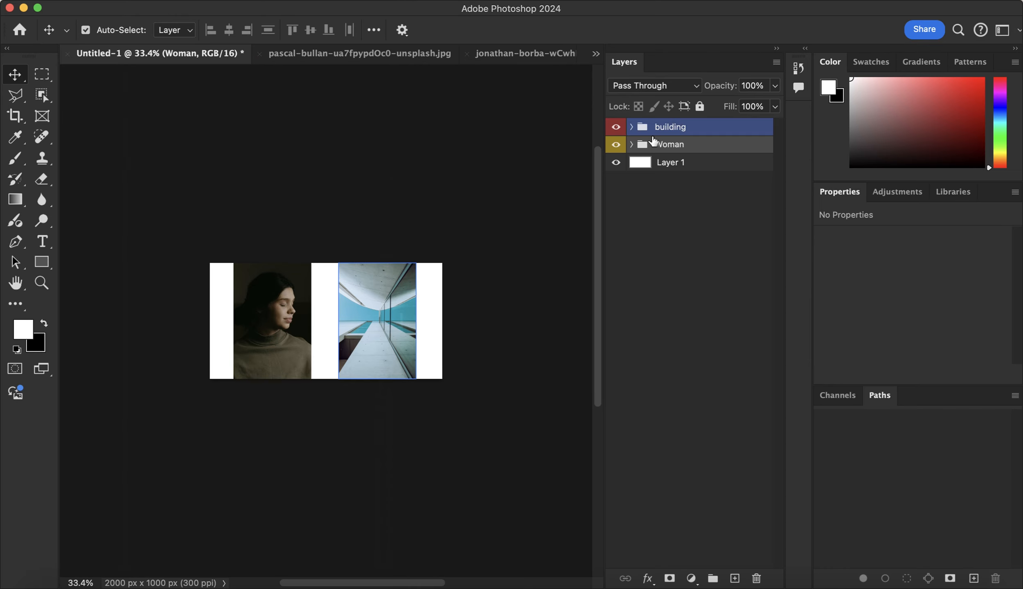